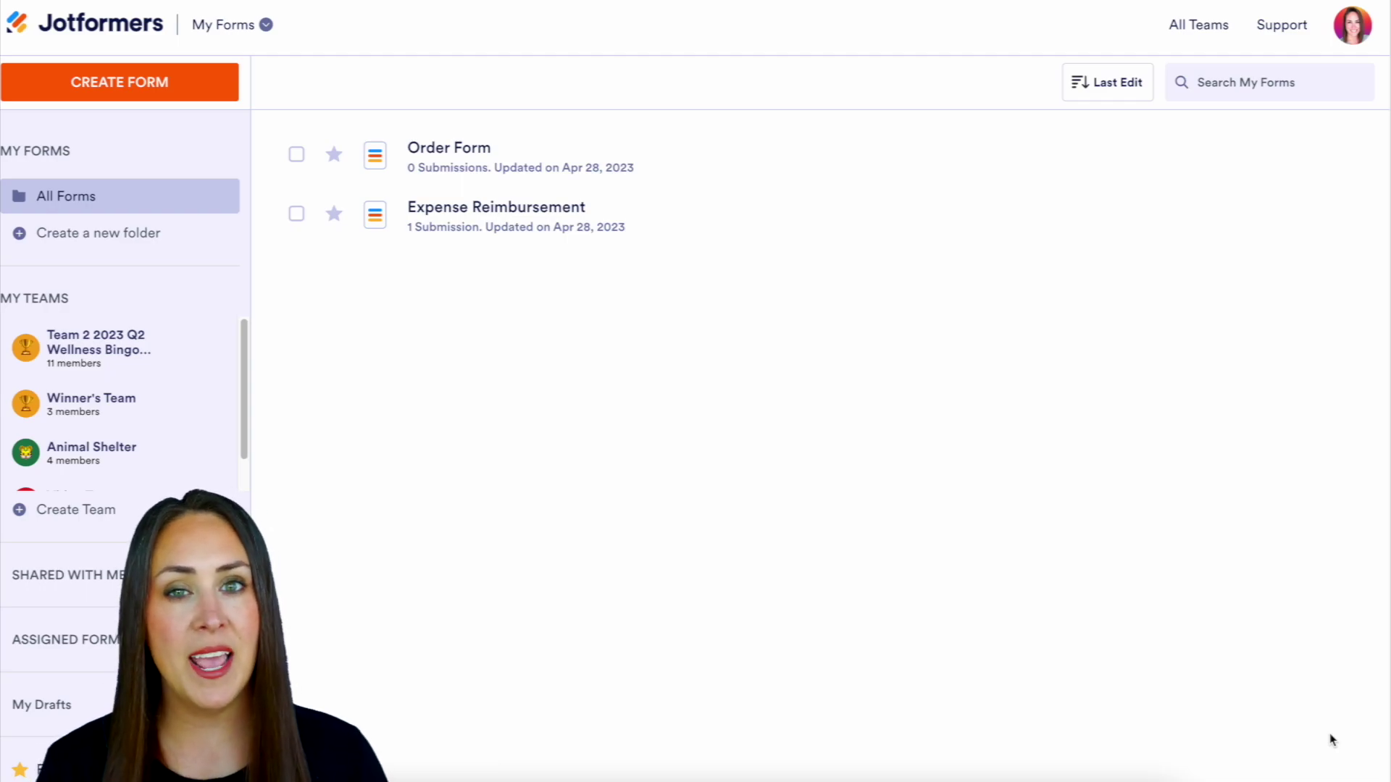
# Create a new blank Classic Form from scratch.
pyautogui.click(138, 86)
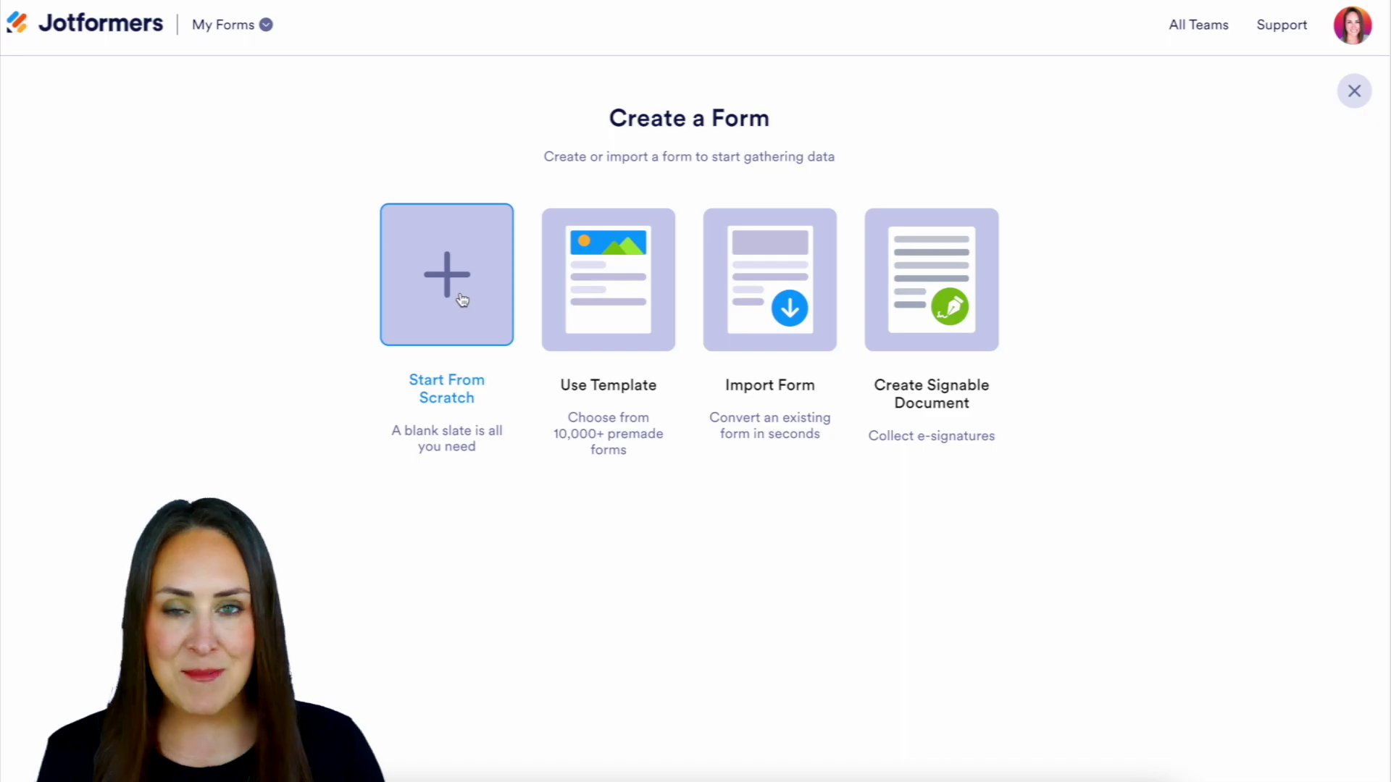
pyautogui.click(461, 300)
pyautogui.click(554, 297)
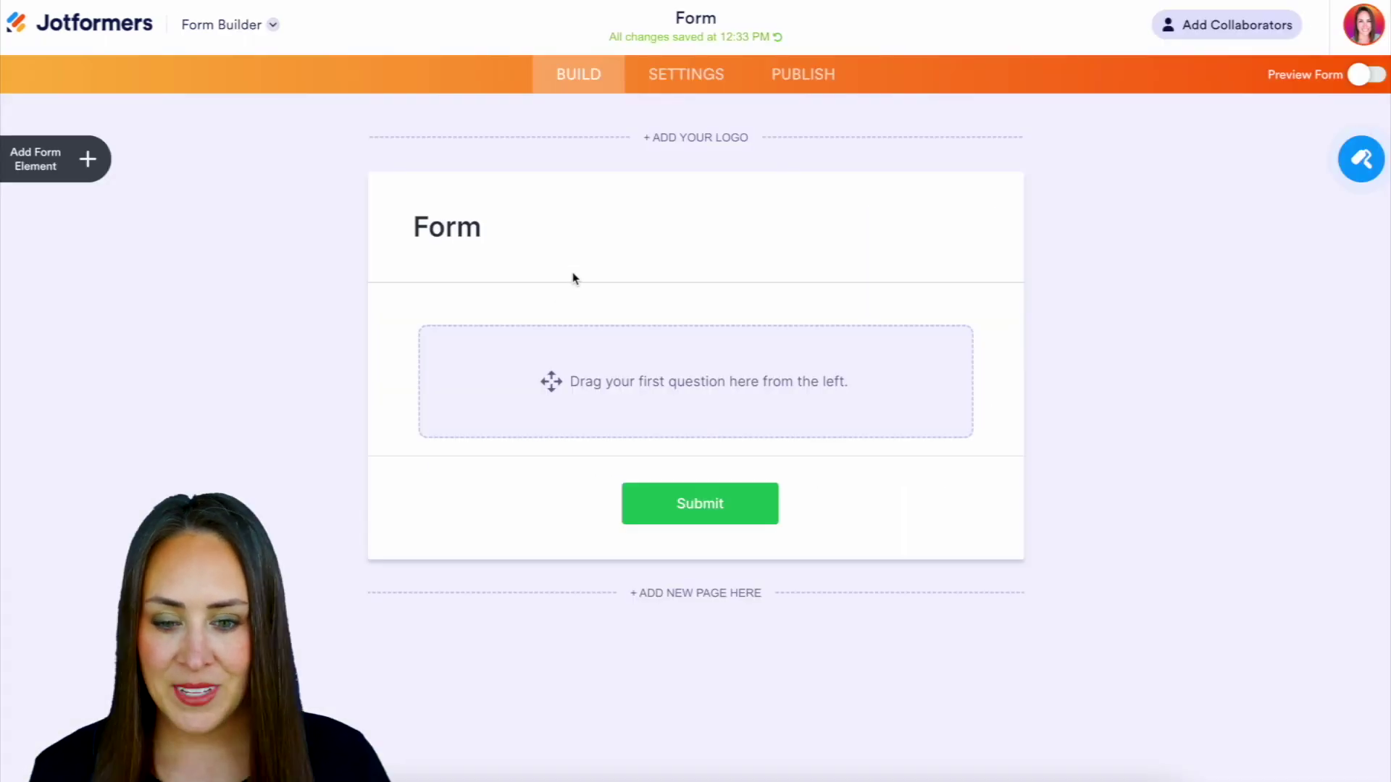
# Delete the form's default heading block so only the Submit button remains.
pyautogui.click(573, 278)
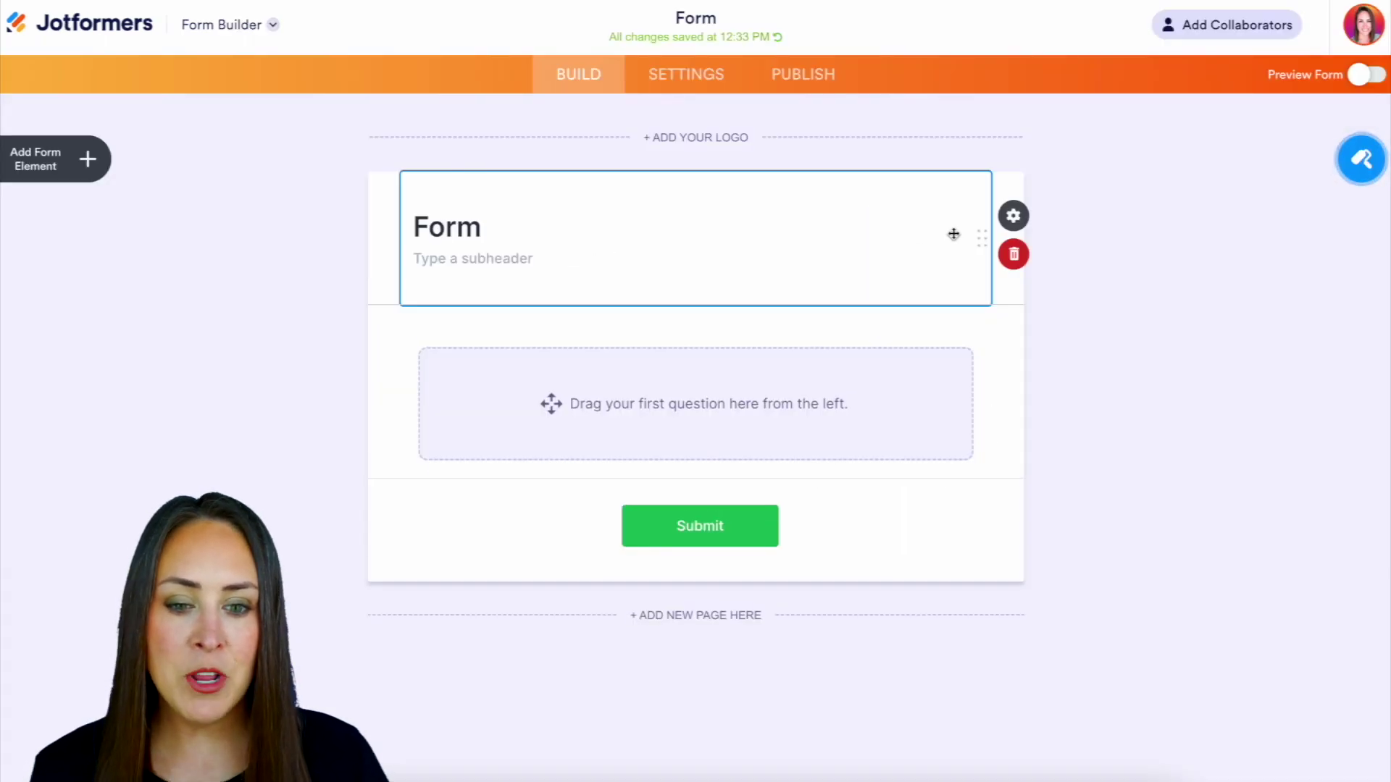
pyautogui.click(1011, 254)
pyautogui.click(86, 178)
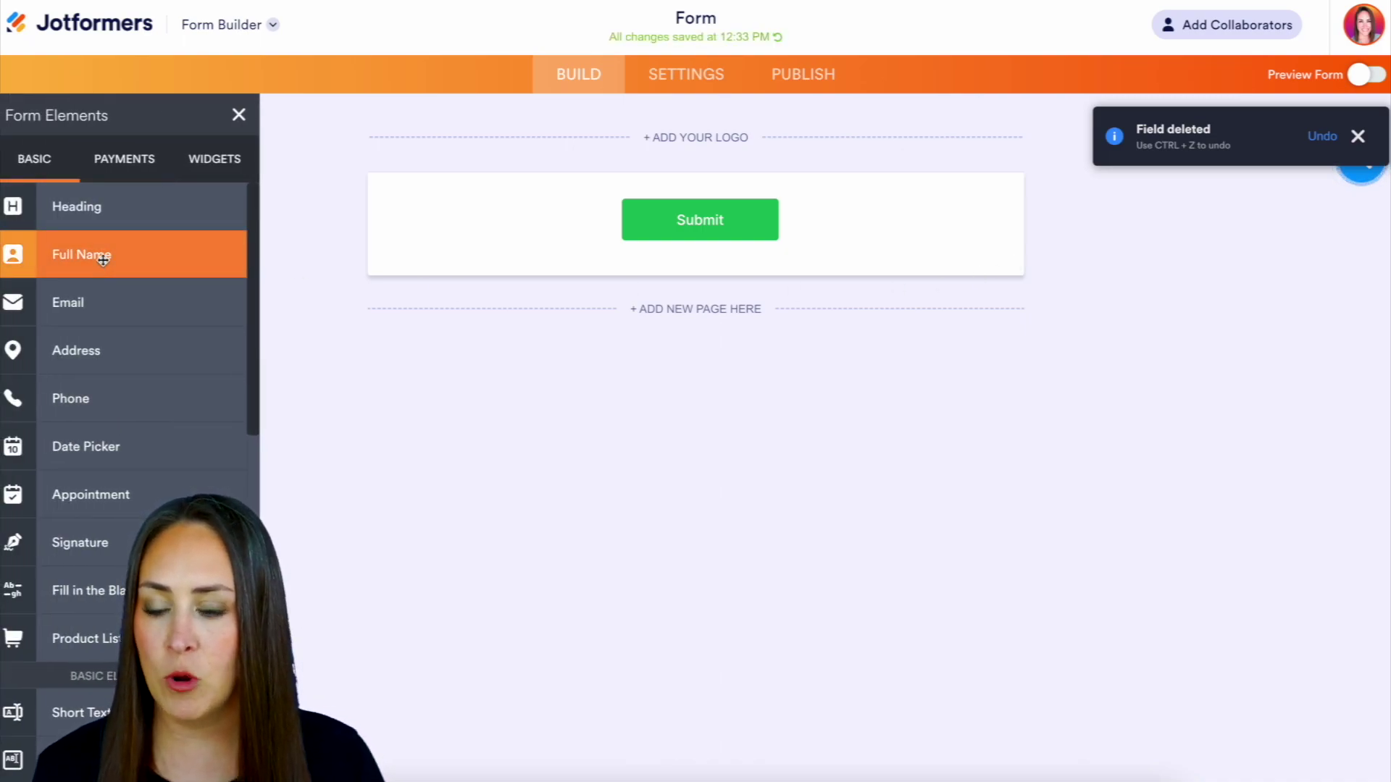
# Add Full Name, Email and Appointment fields to the form from the Basic elements.
pyautogui.click(103, 260)
pyautogui.click(92, 305)
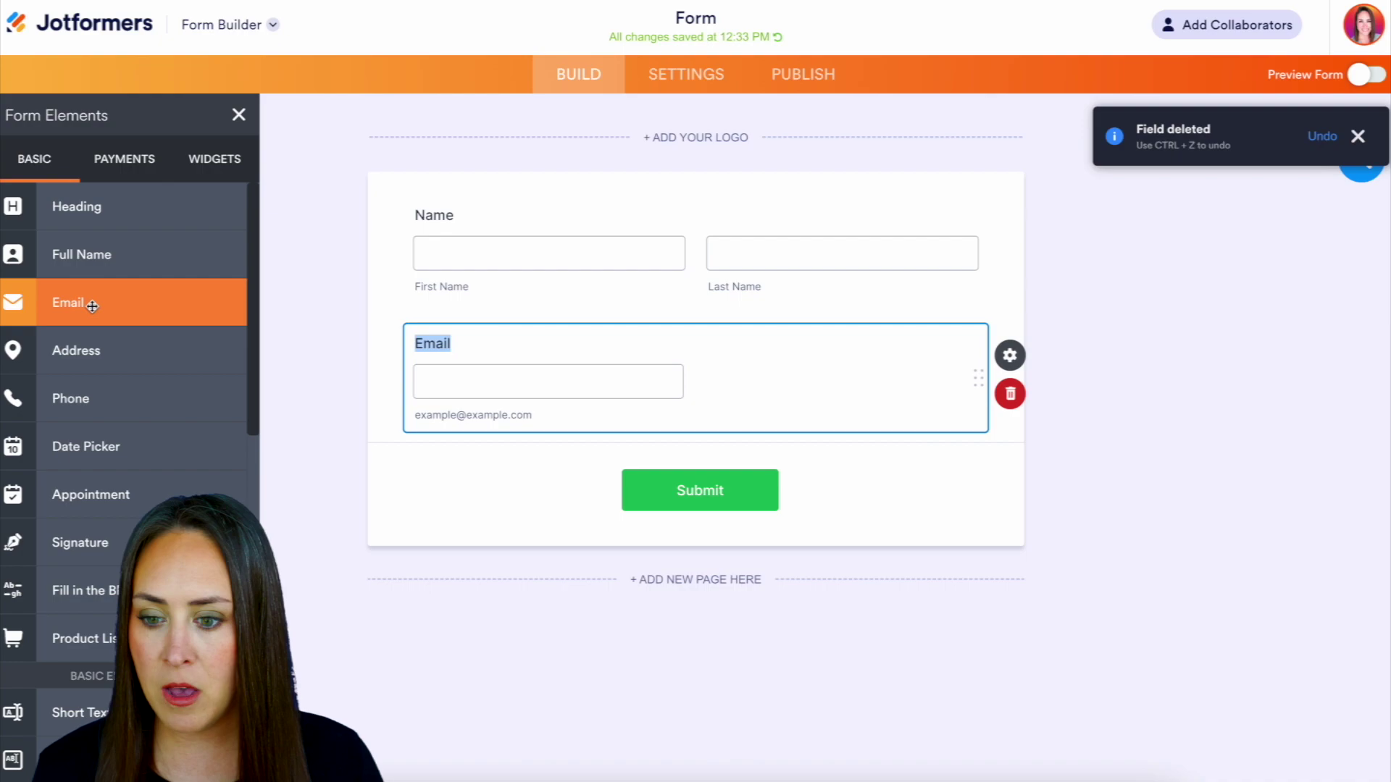
pyautogui.click(92, 491)
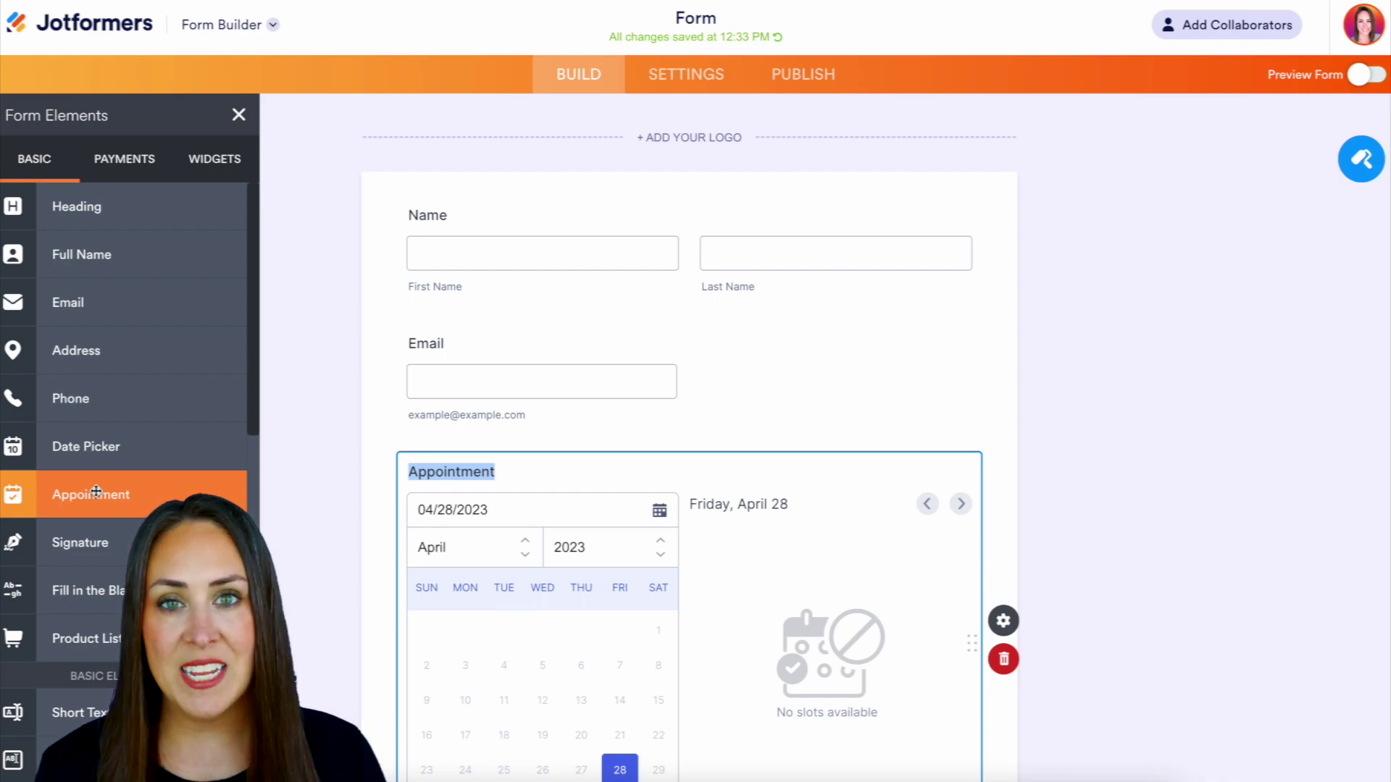
pyautogui.click(1010, 625)
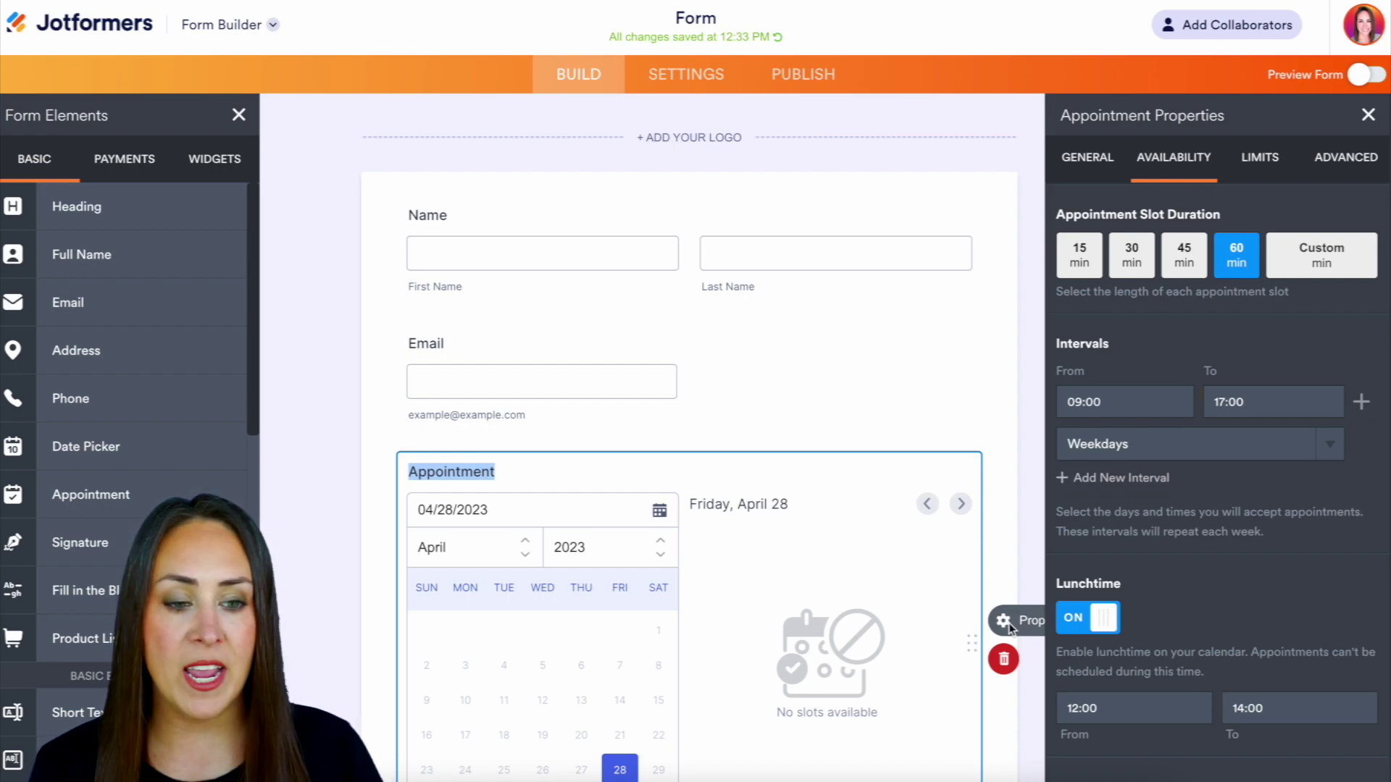
# Set the Appointment slot duration to a custom 20 minutes.
pyautogui.click(1074, 265)
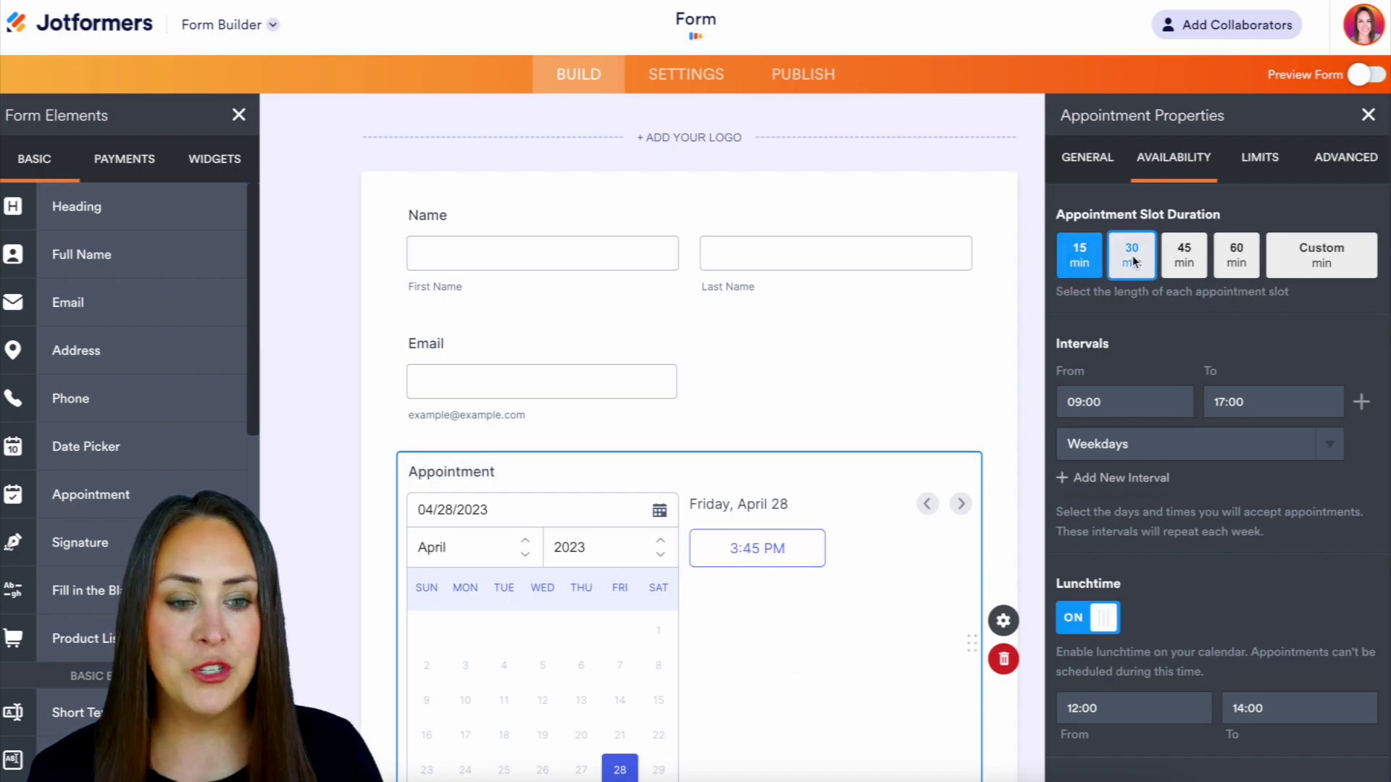
pyautogui.click(1132, 258)
pyautogui.click(1183, 258)
pyautogui.click(1239, 259)
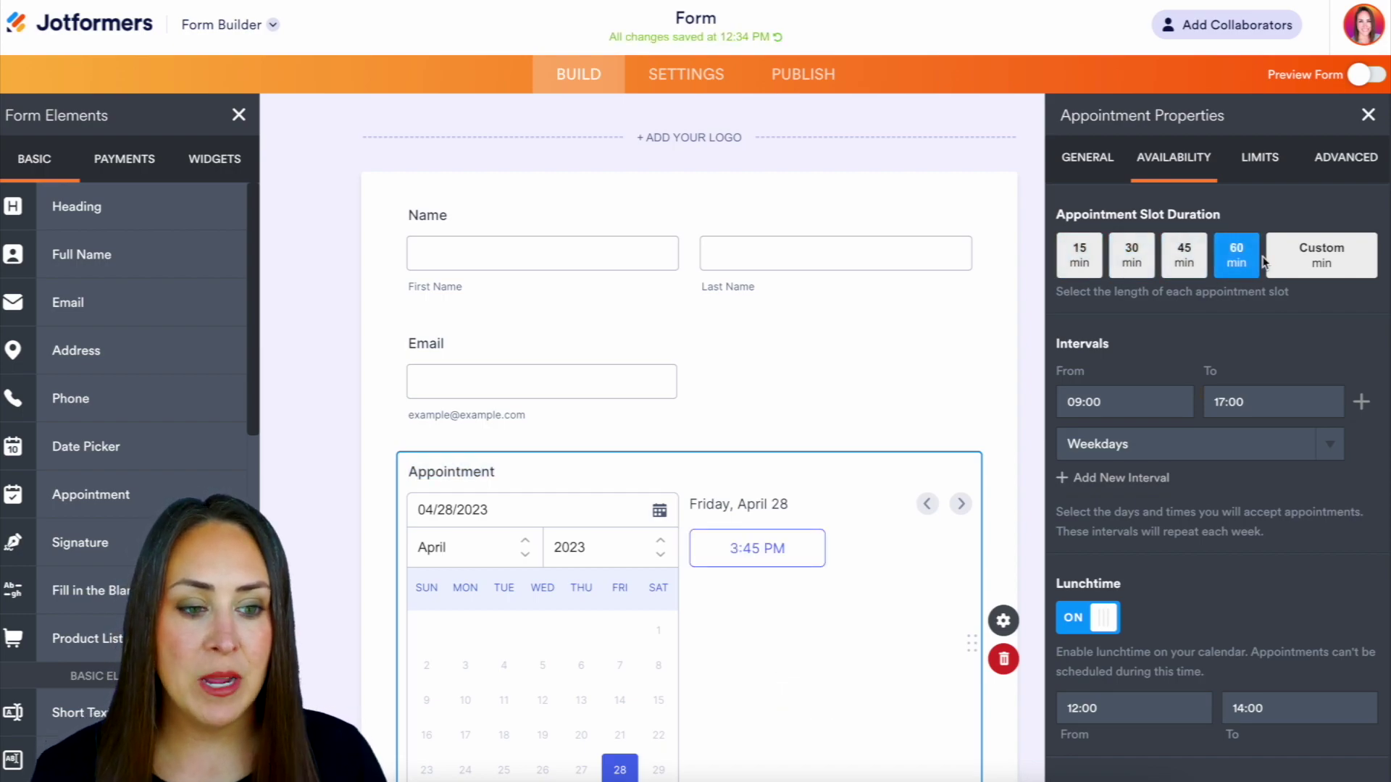
pyautogui.click(1318, 259)
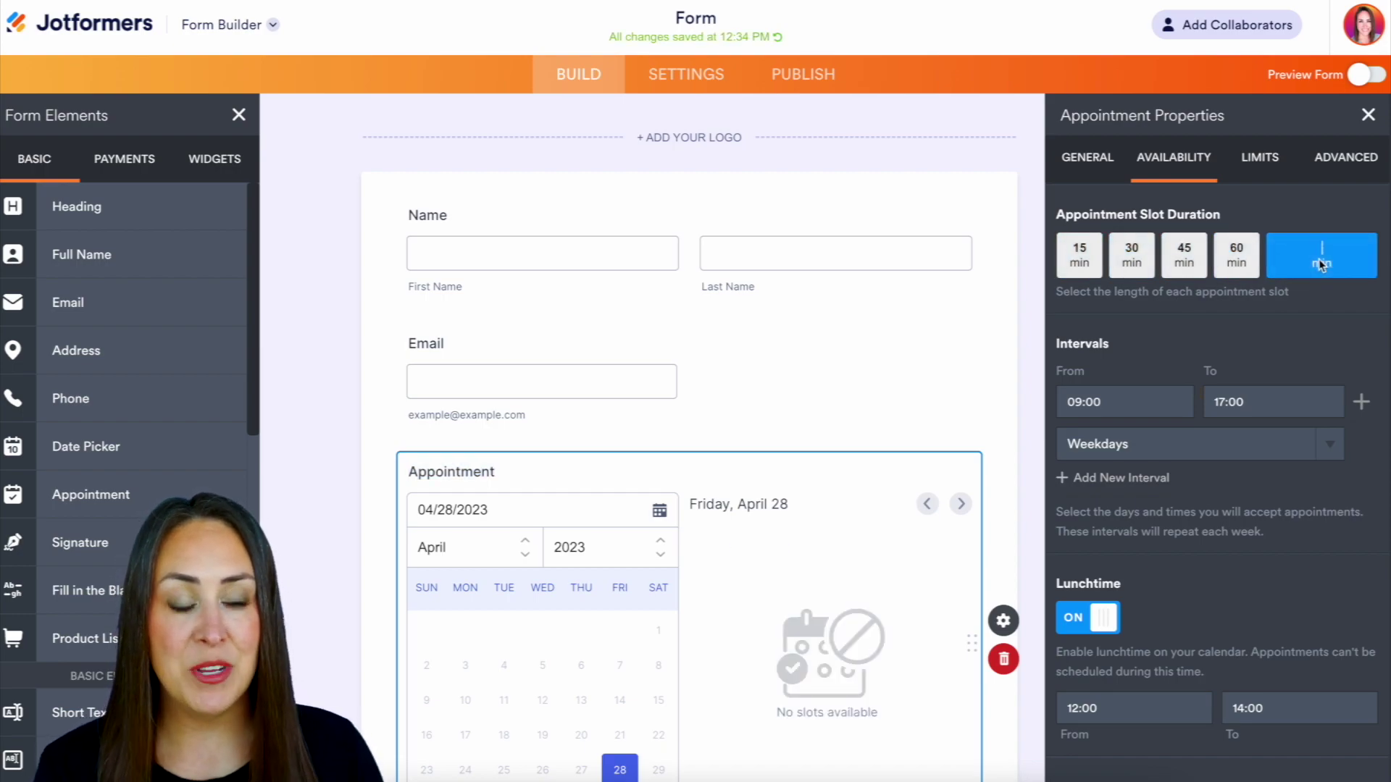
pyautogui.write('20')
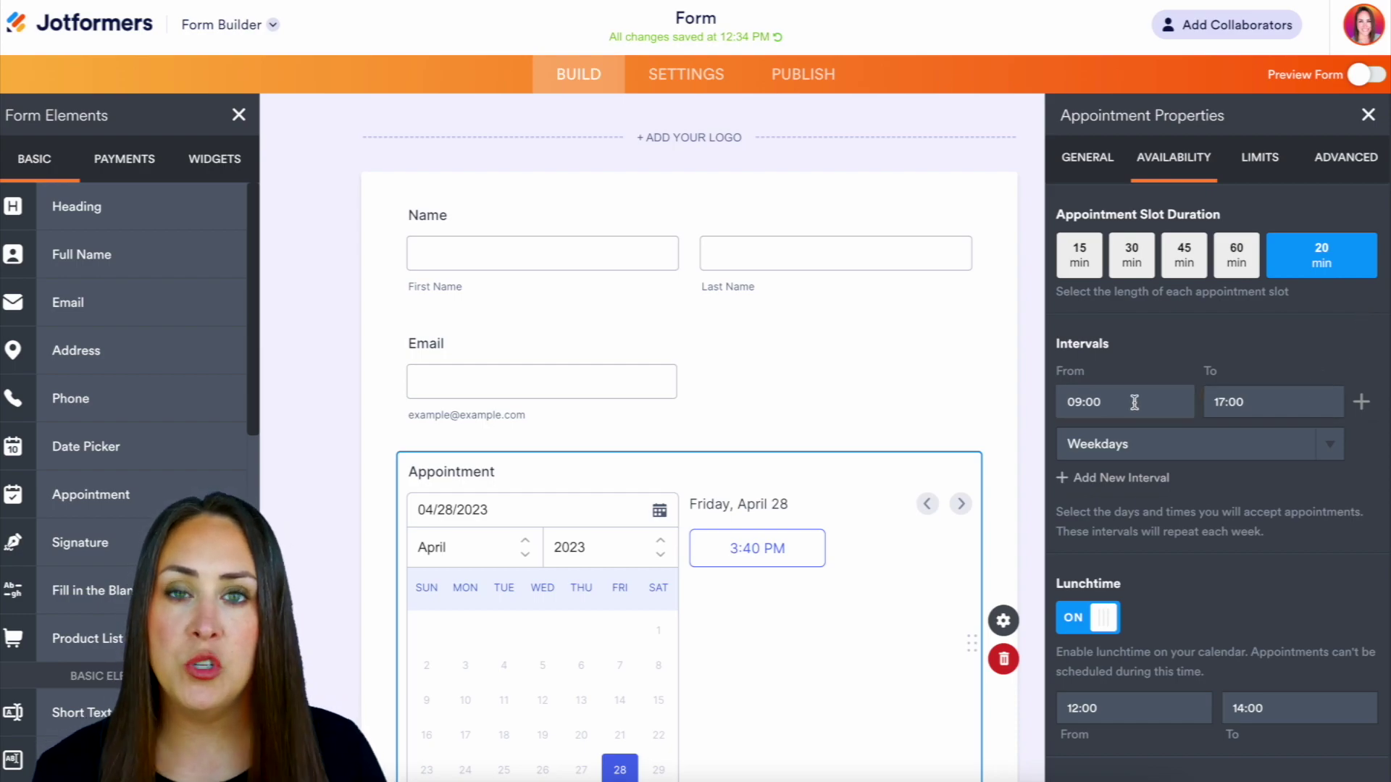
pyautogui.click(1233, 450)
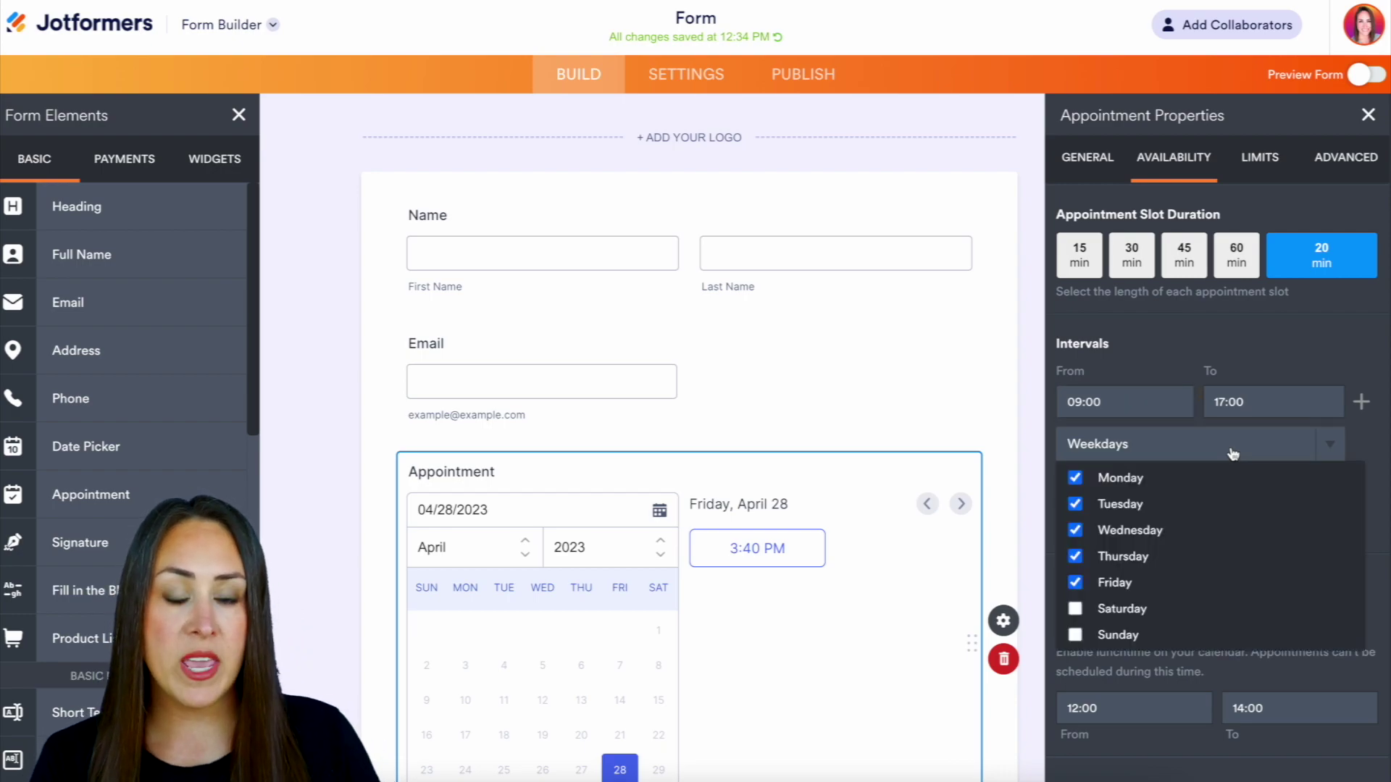
# Limit the first 09:00–17:00 interval to Monday, Wednesday and Friday.
pyautogui.click(1075, 503)
pyautogui.click(1075, 556)
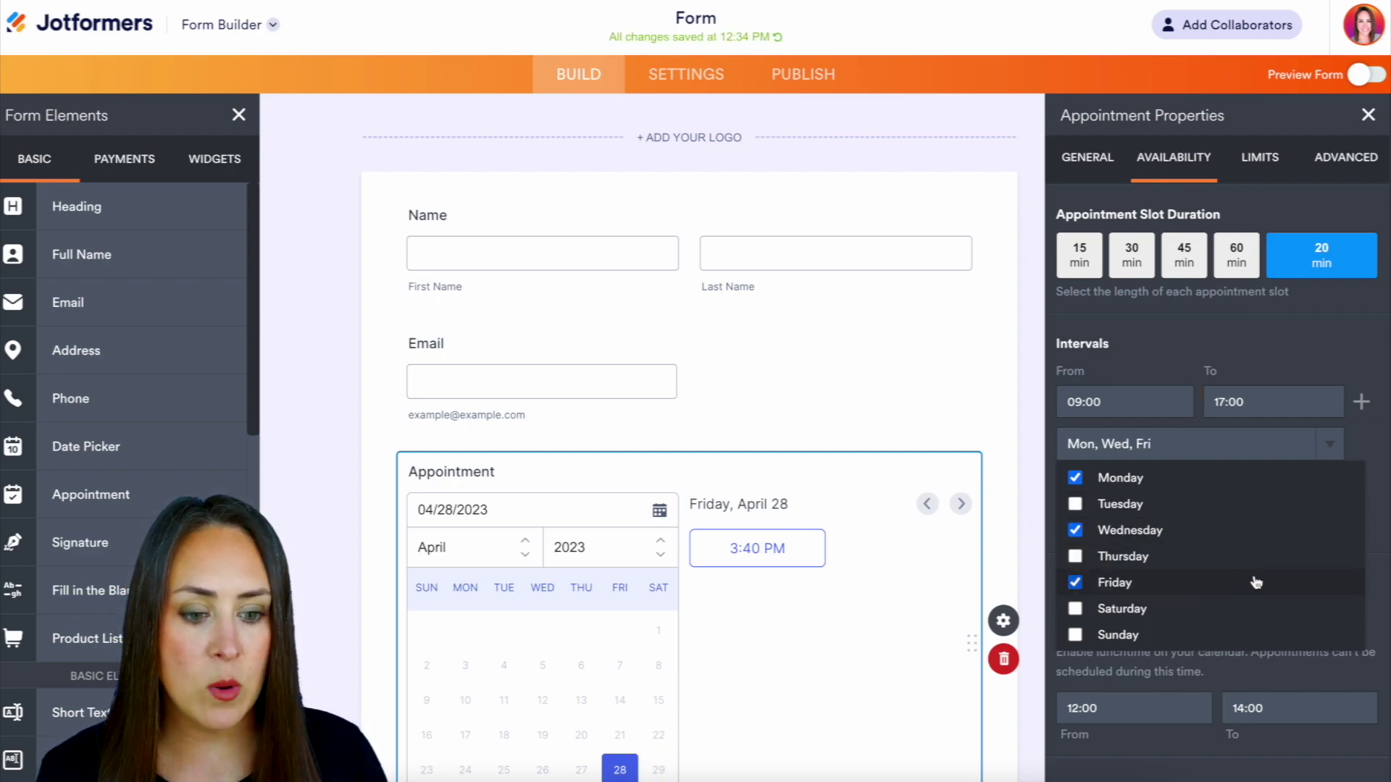
pyautogui.click(1311, 349)
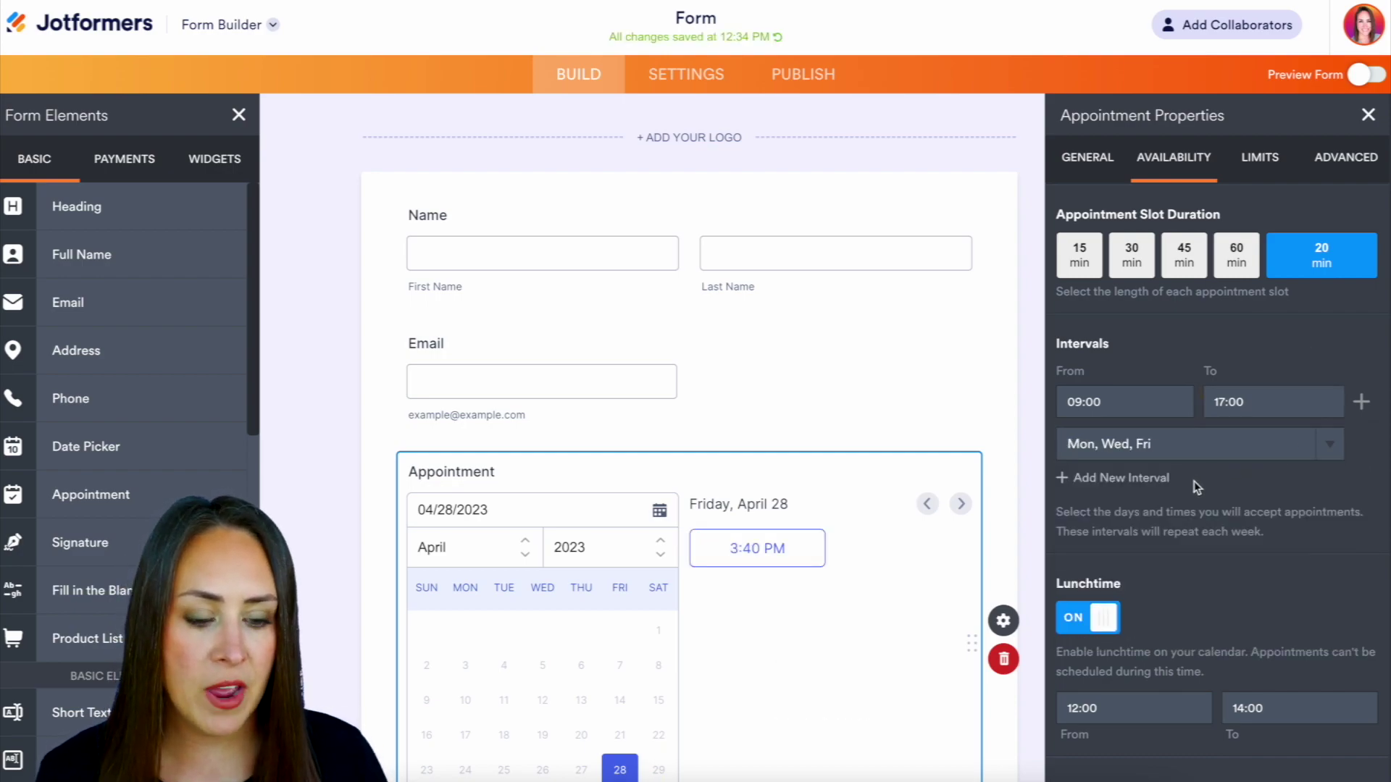
# Add a second interval 09:00–12:00 on Tuesday and Thursday only.
pyautogui.click(1112, 479)
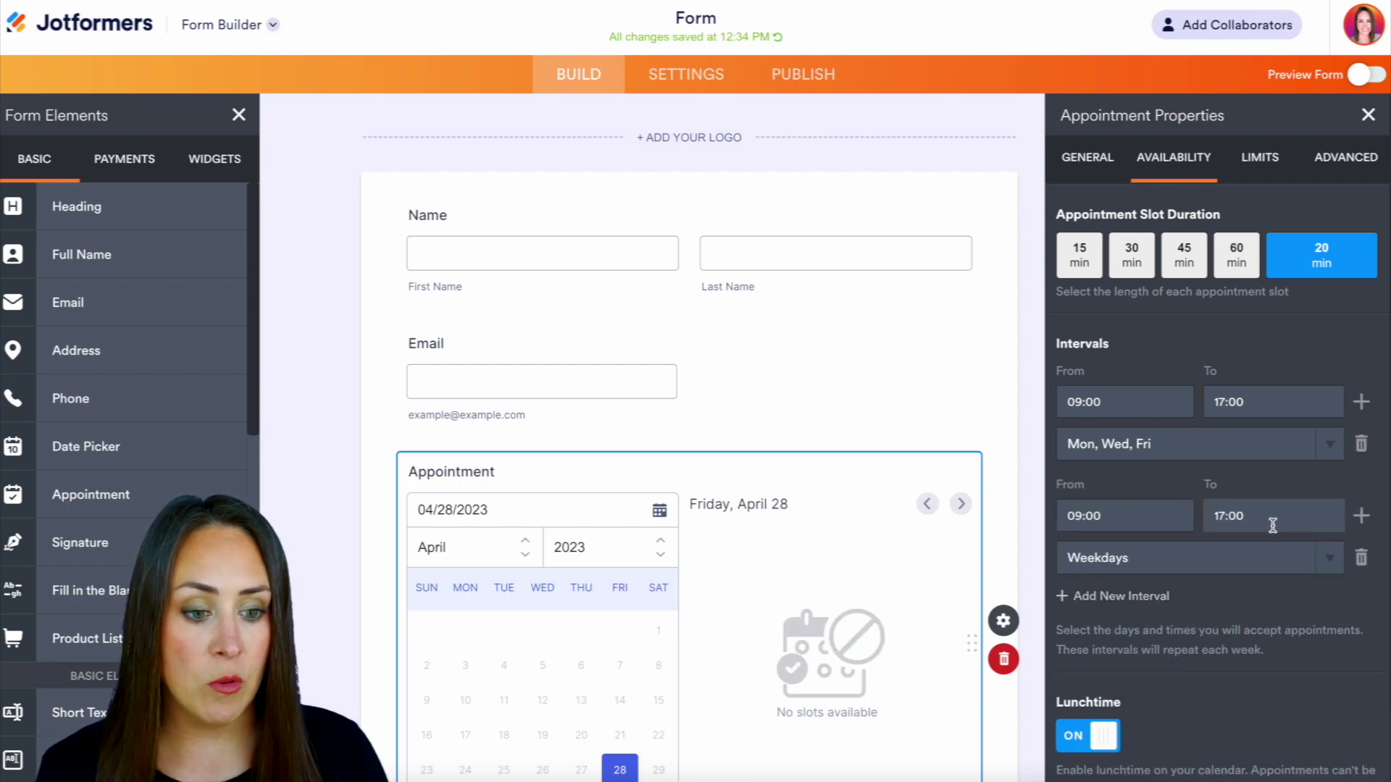
pyautogui.moveTo(1264, 516); pyautogui.dragTo(1218, 517)
pyautogui.write('12')
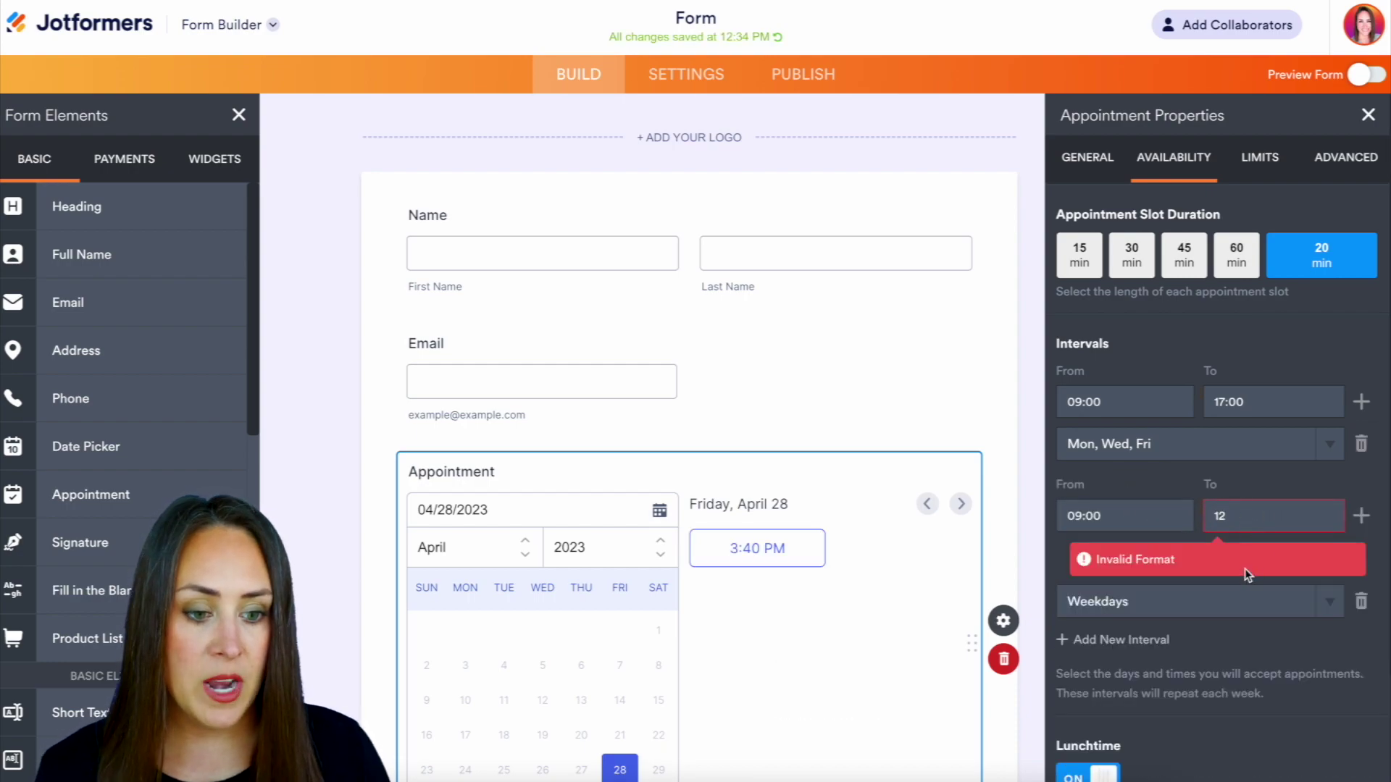
pyautogui.write(':00')
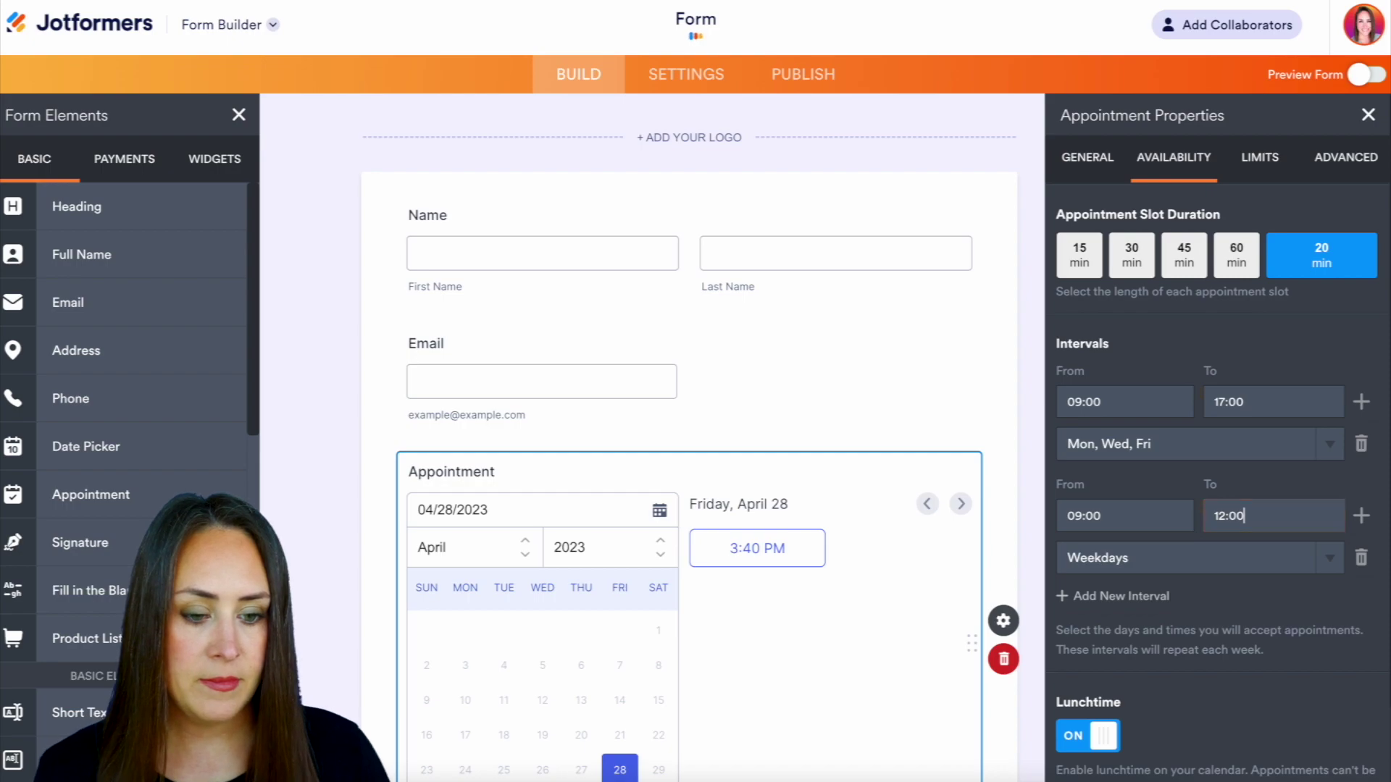
pyautogui.click(1188, 557)
pyautogui.click(1072, 367)
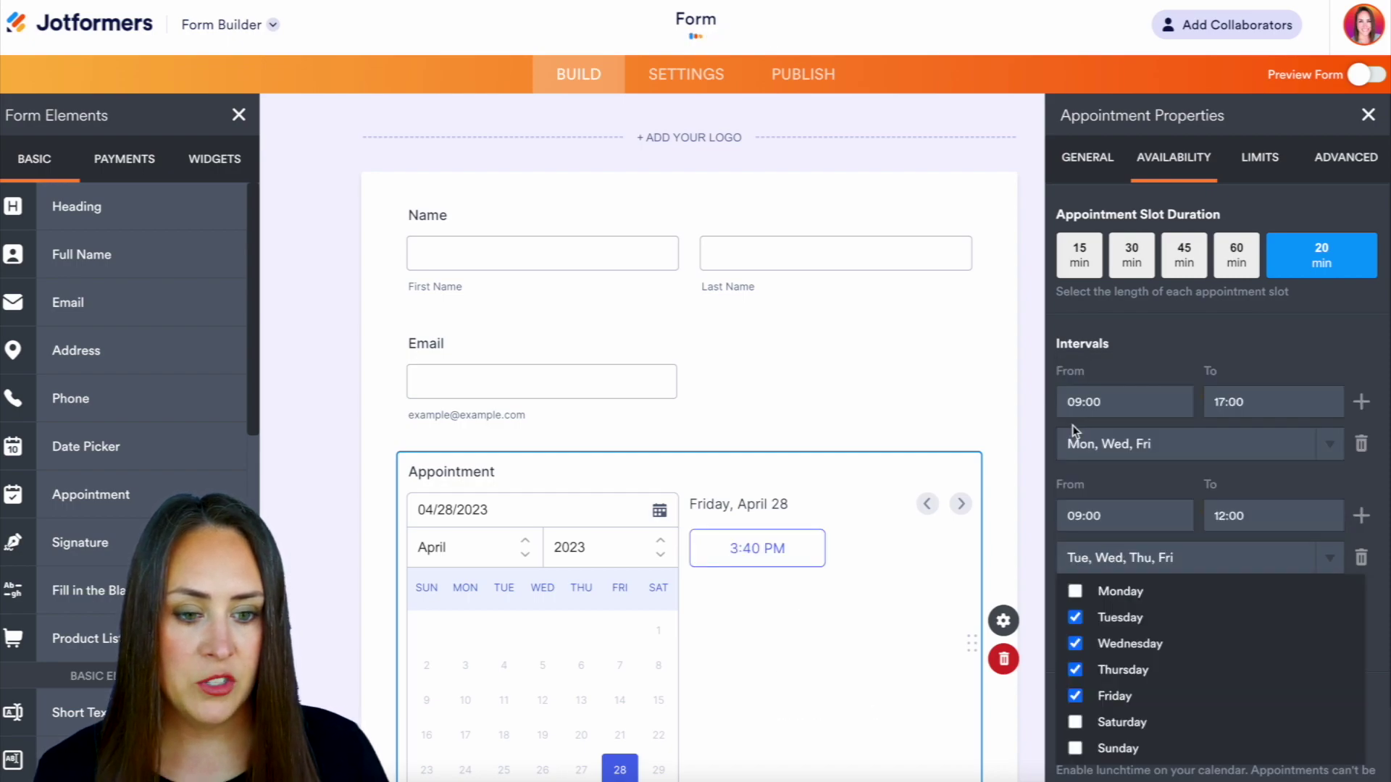
pyautogui.click(1160, 558)
pyautogui.click(1159, 558)
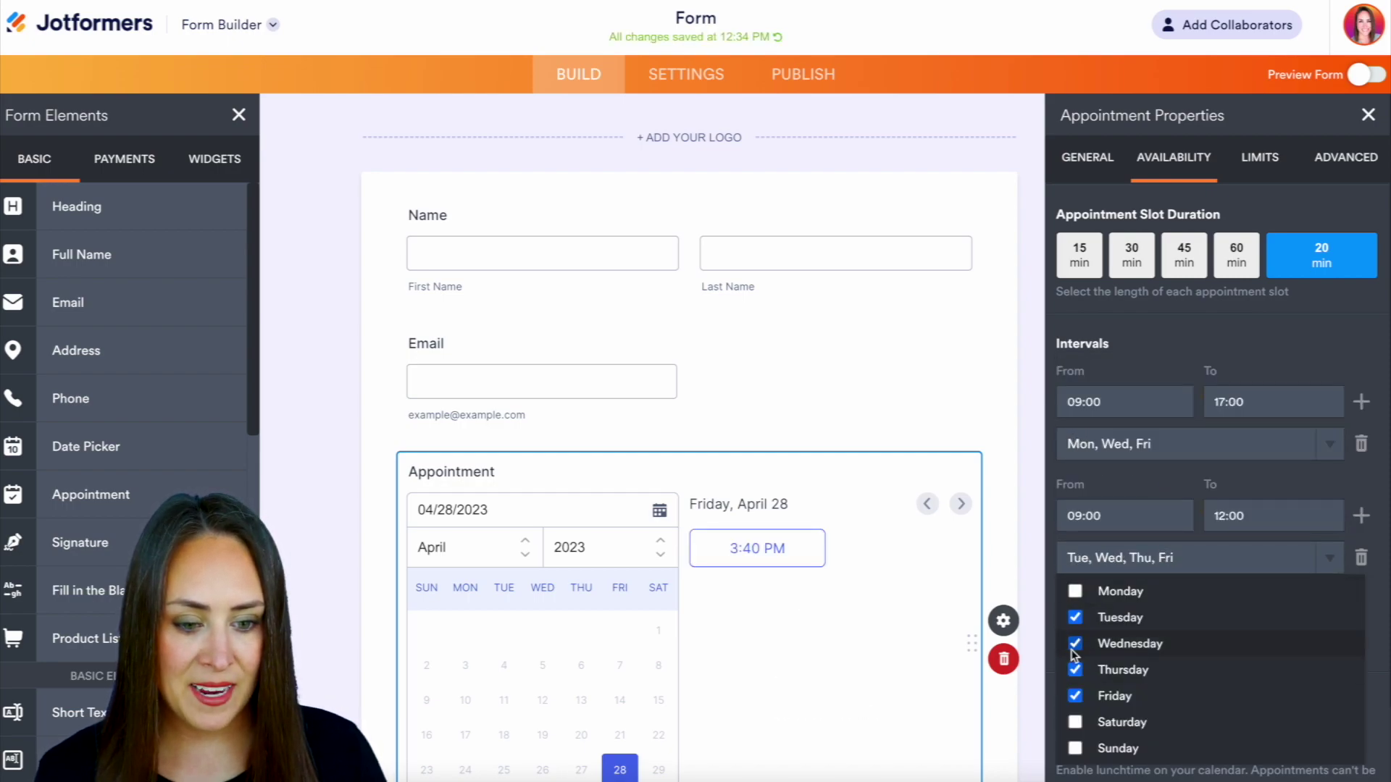
pyautogui.click(1075, 643)
pyautogui.click(1075, 696)
pyautogui.click(1354, 475)
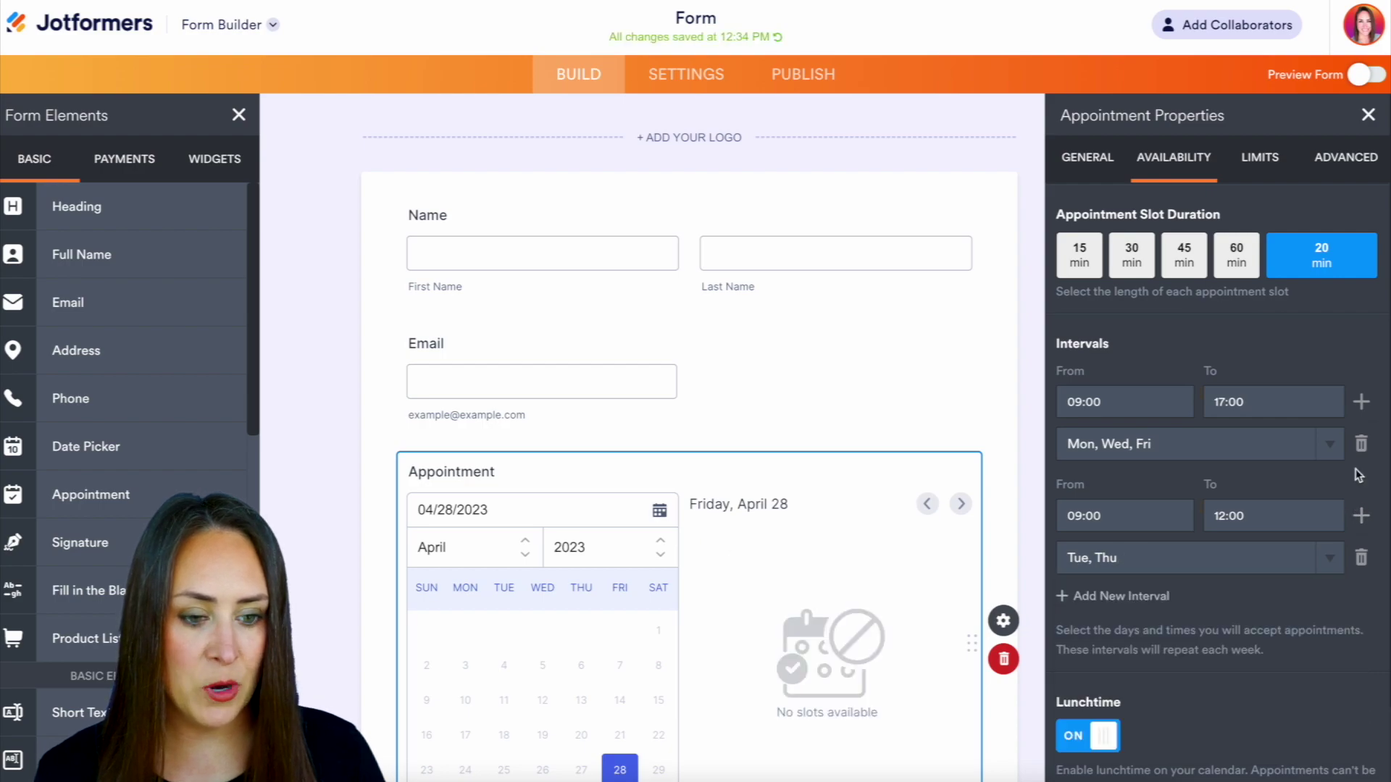
# Set the lunchtime break to 11:00–12:00.
pyautogui.scroll(-1, 1220, 568)
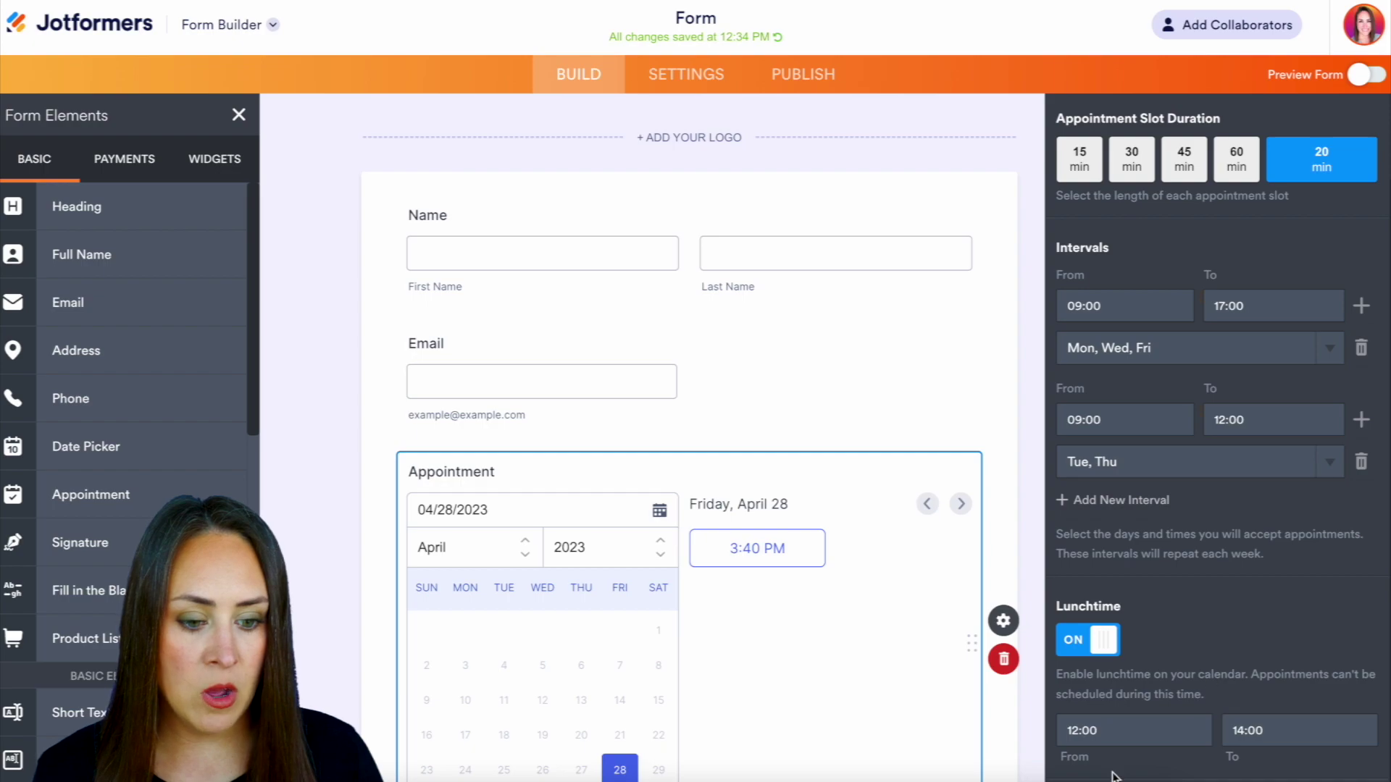
pyautogui.click(1242, 728)
pyautogui.click(1274, 748)
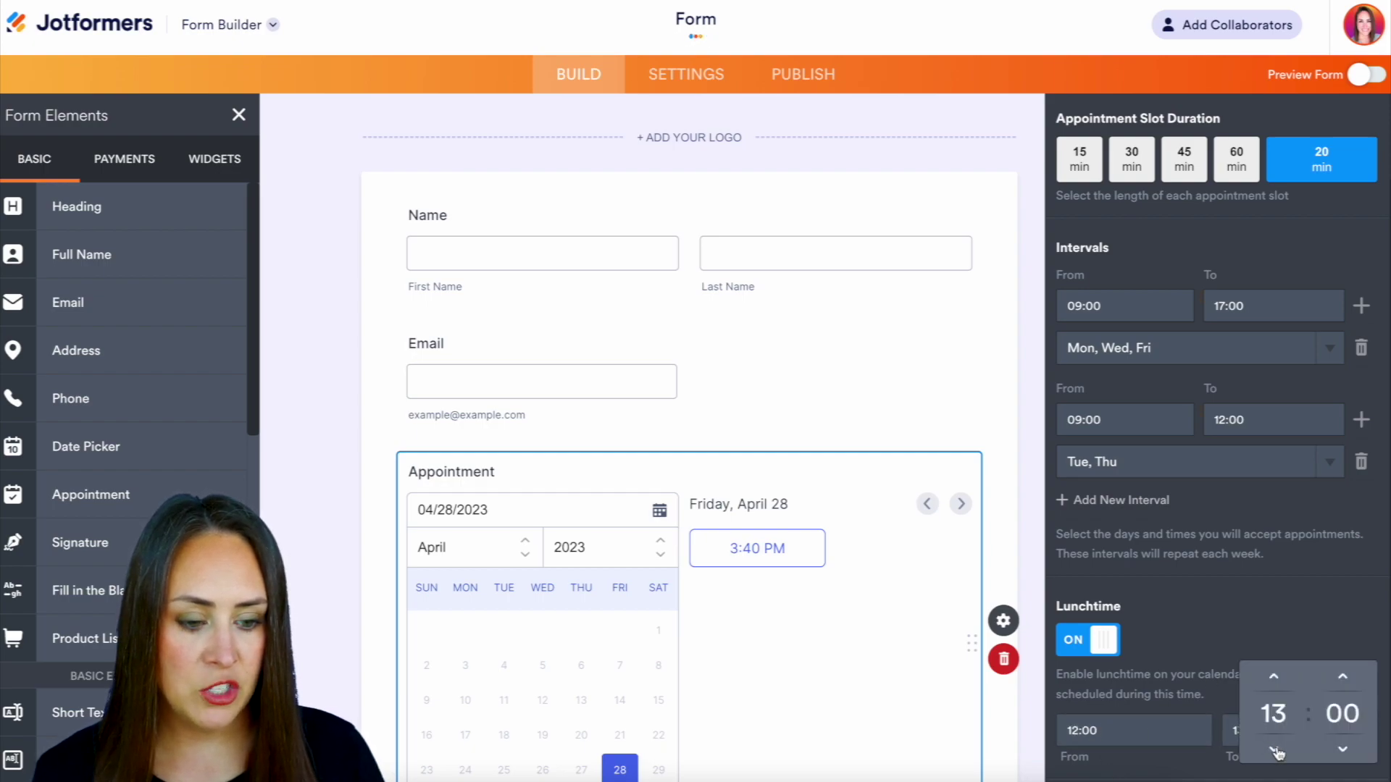
pyautogui.click(1274, 749)
pyautogui.click(1169, 730)
pyautogui.click(1109, 749)
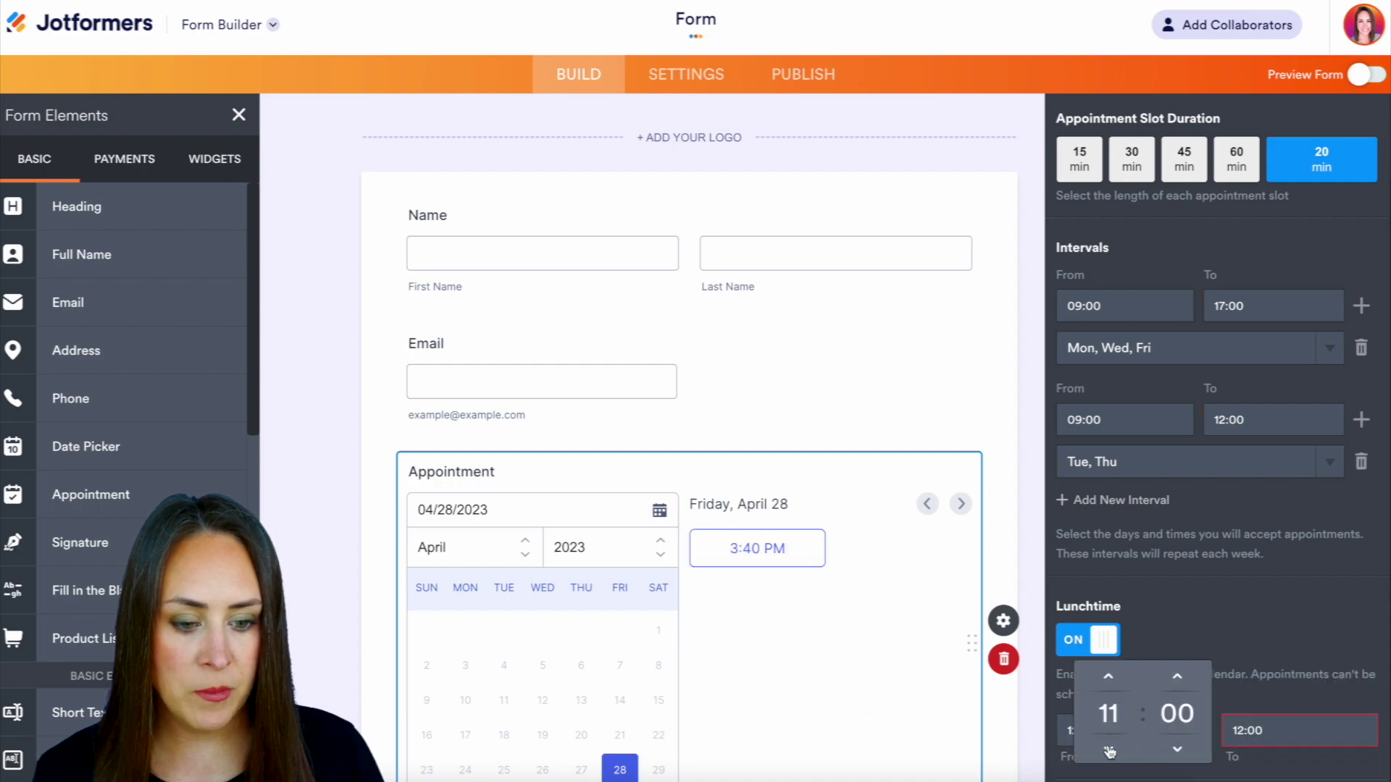
pyautogui.click(1290, 643)
pyautogui.scroll(2, 1289, 643)
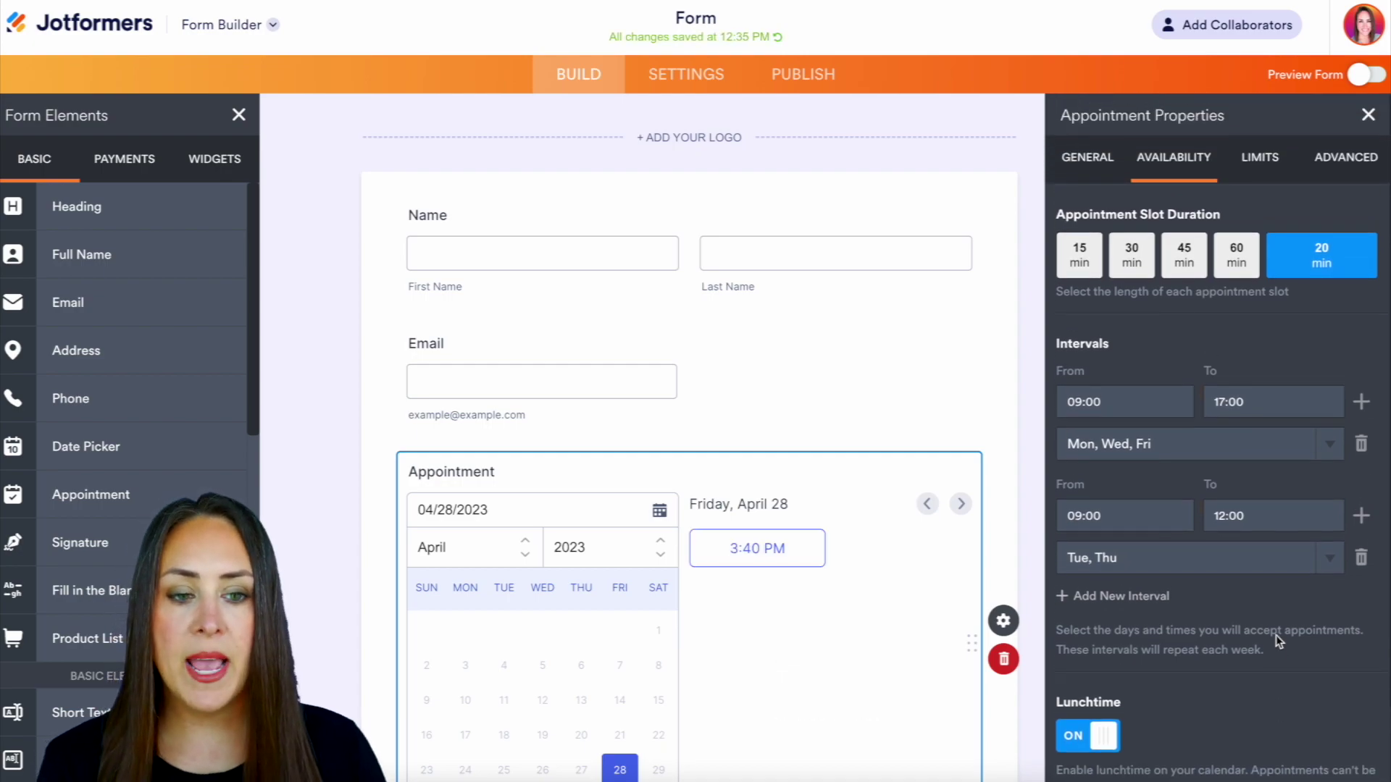
pyautogui.click(1263, 160)
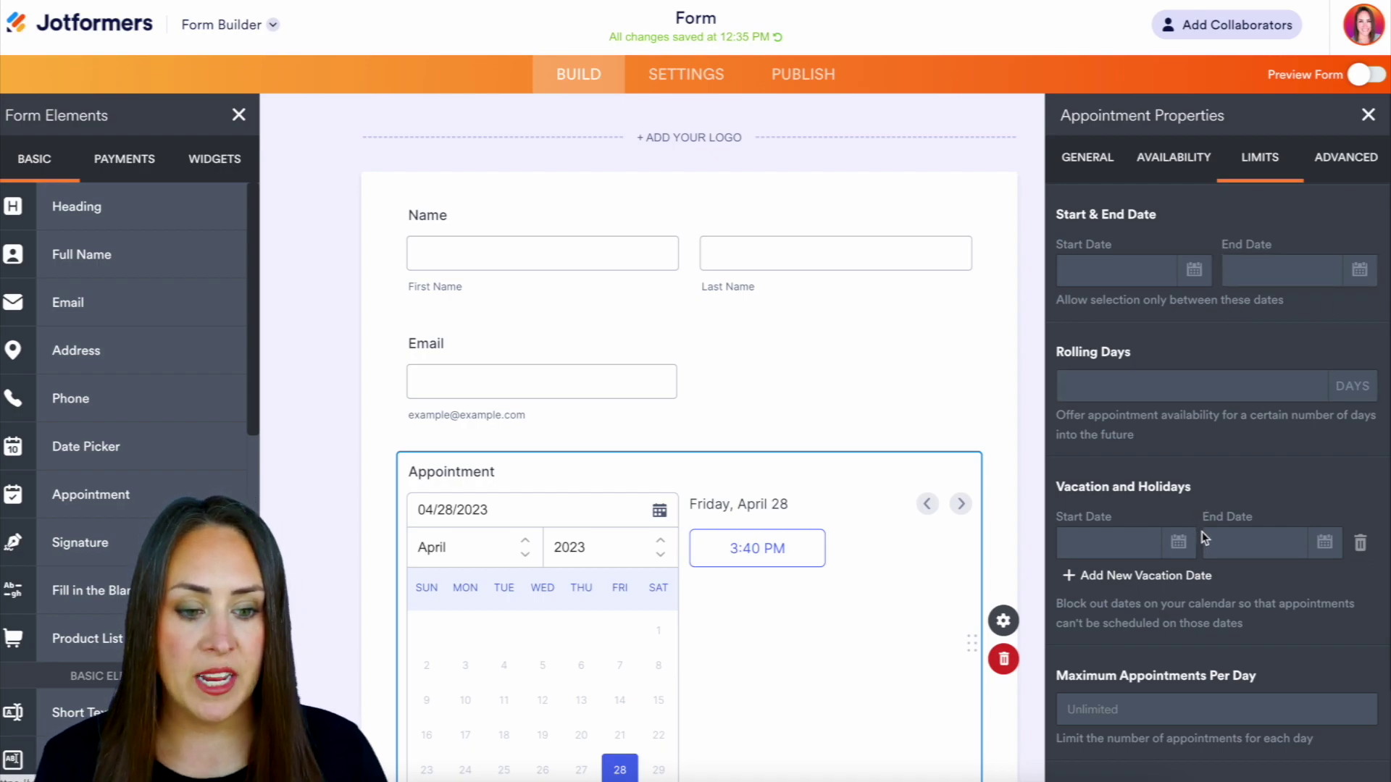
# Set Maximum Appointments Per Day to 2 and Minimum Scheduling Notice to 24 hours.
pyautogui.scroll(-2, 1205, 538)
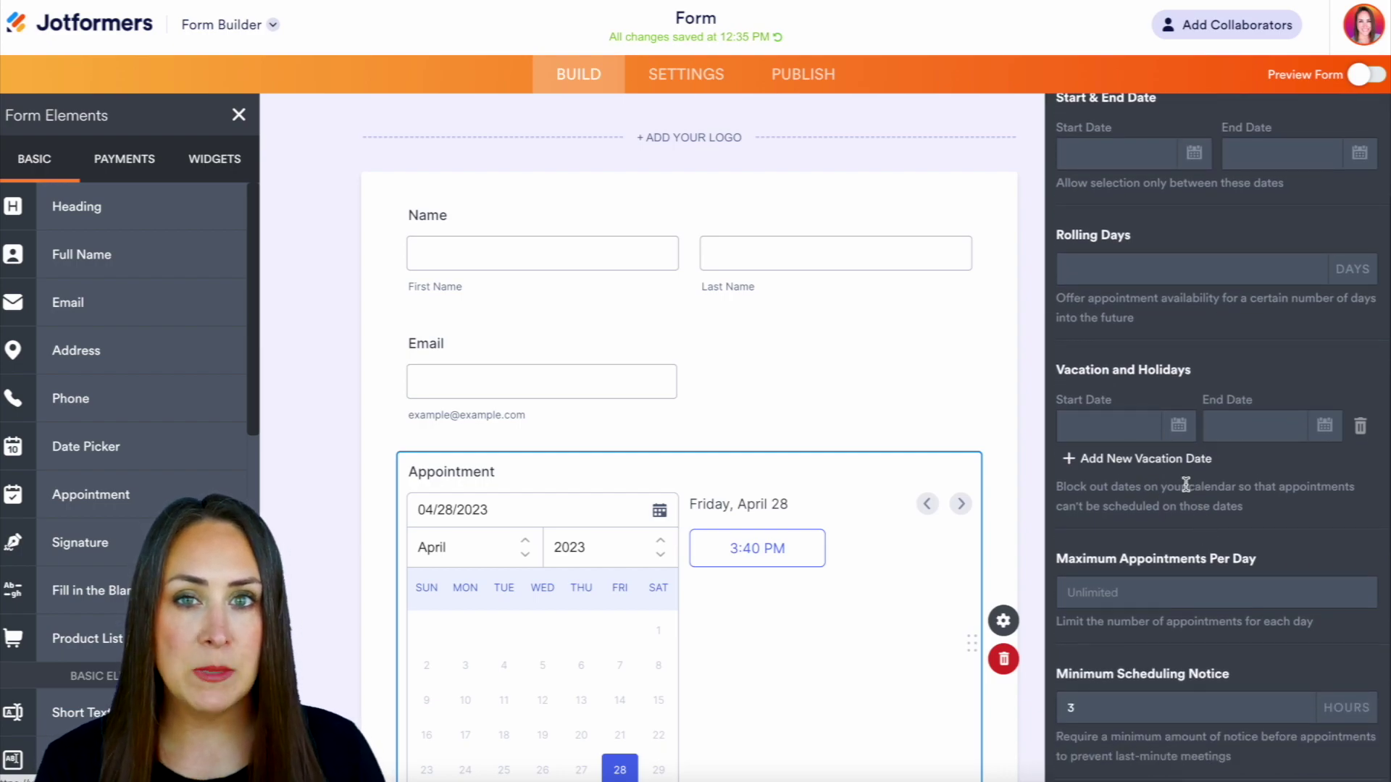
pyautogui.click(1157, 592)
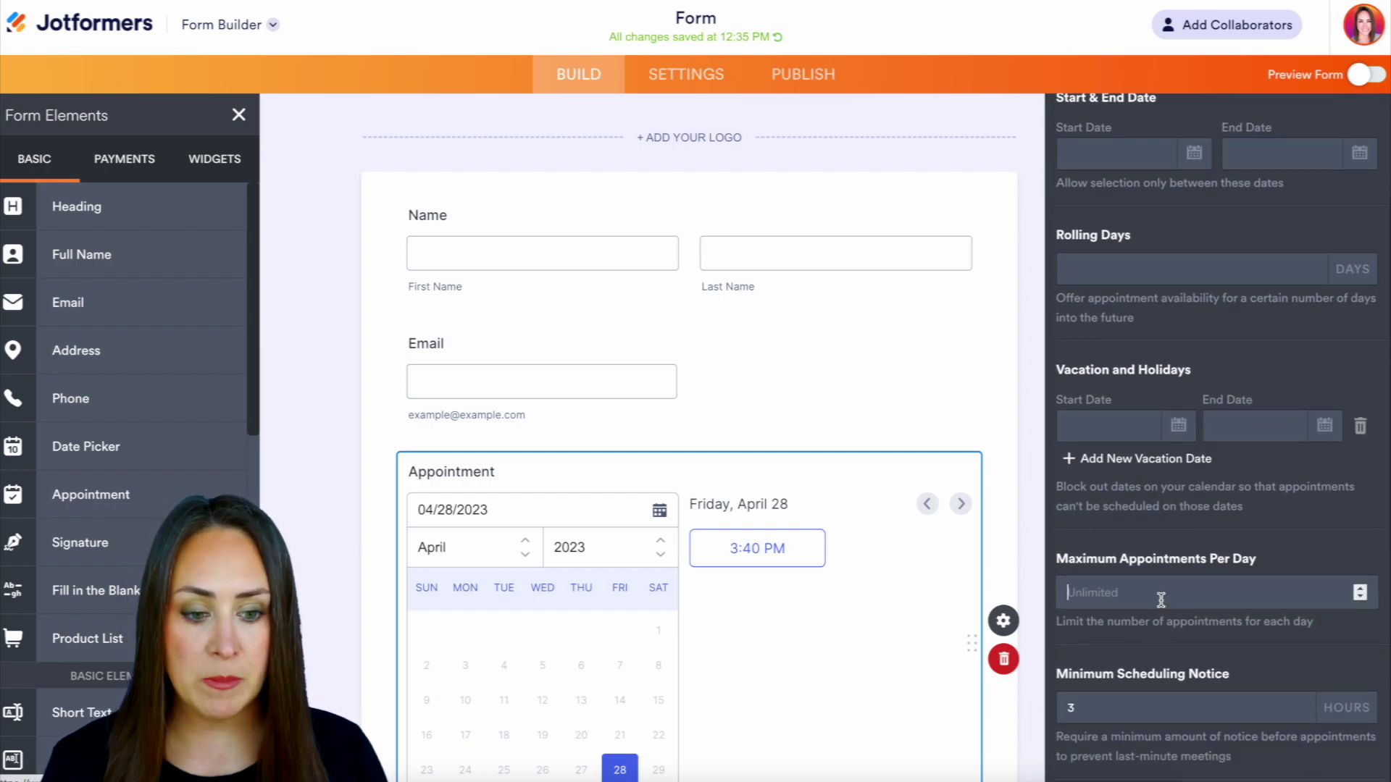
pyautogui.write('2')
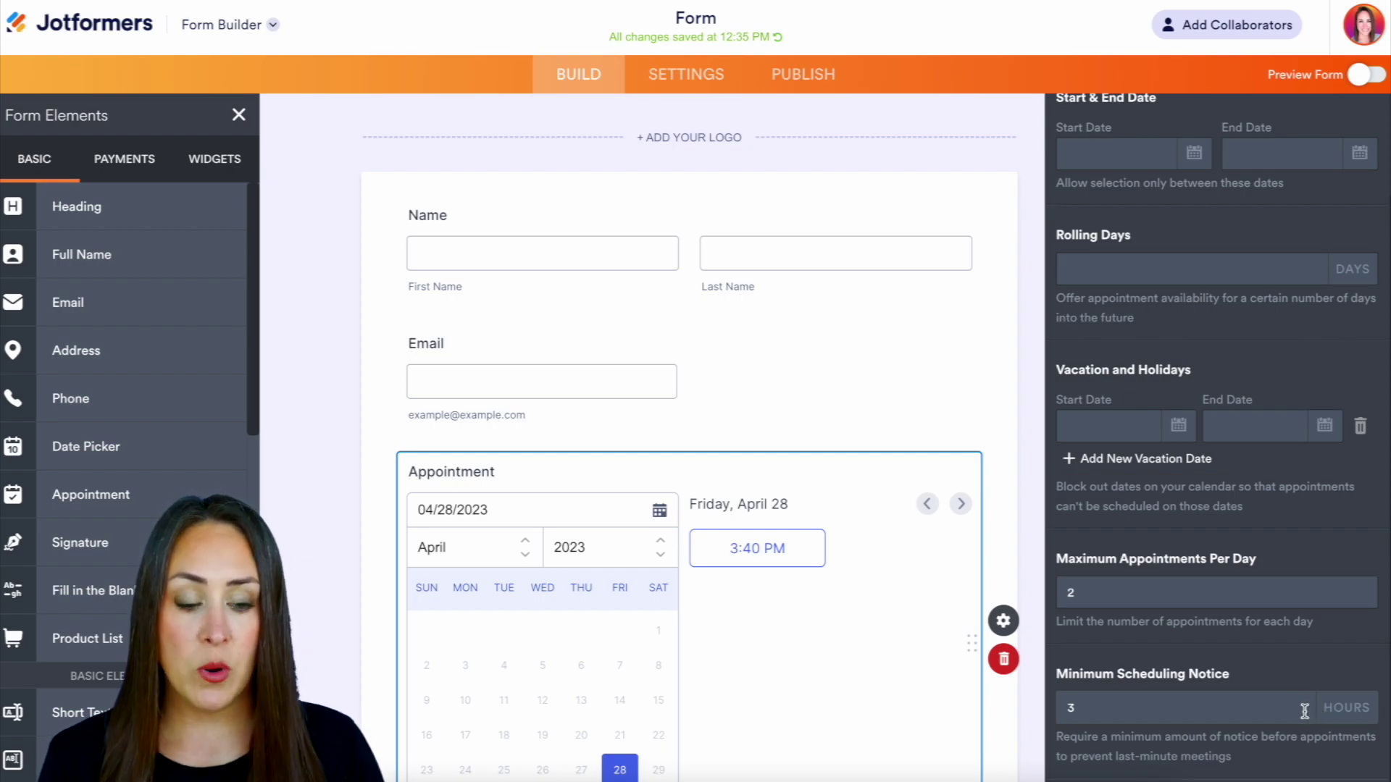
pyautogui.doubleClick(1079, 708)
pyautogui.write('24')
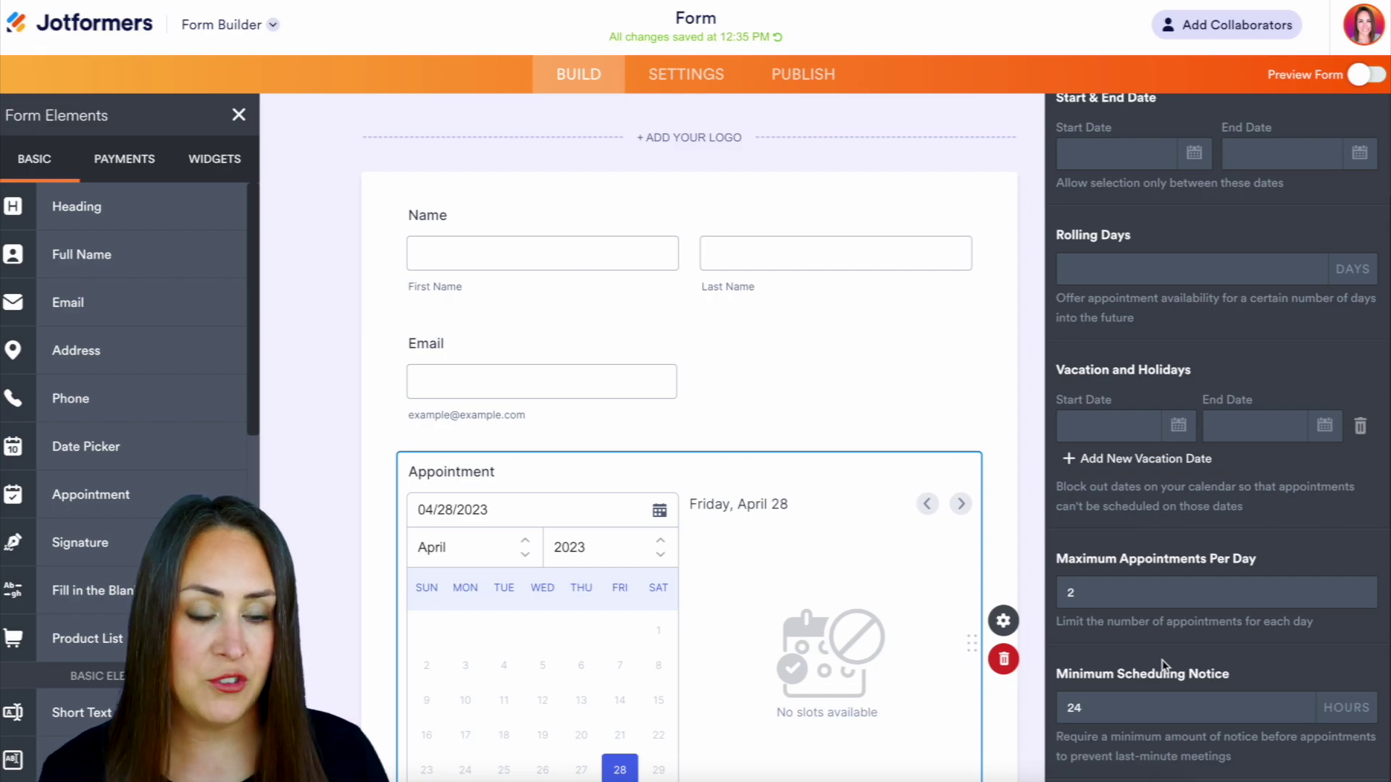
pyautogui.scroll(2, 1177, 490)
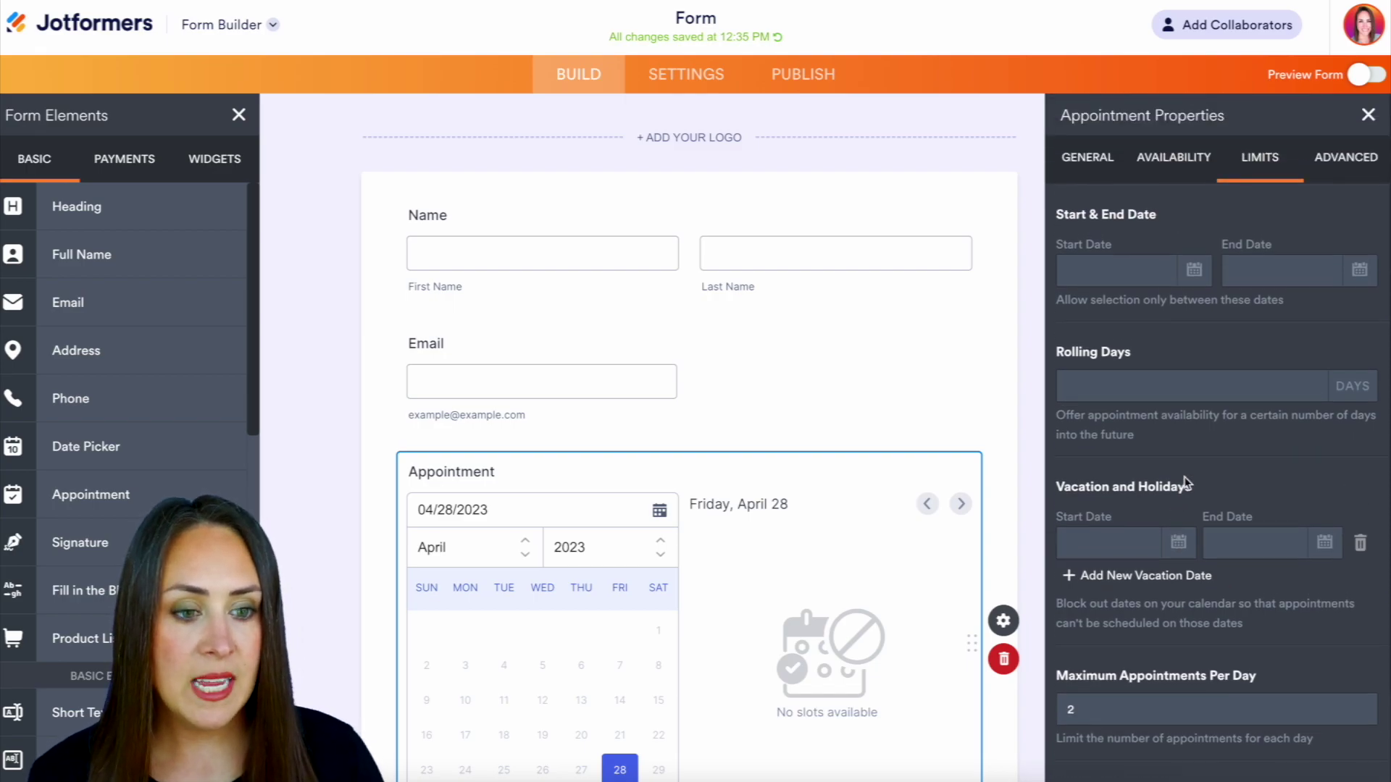
# Turn on reminder emails sent 1 hour before the appointment.
pyautogui.click(1359, 174)
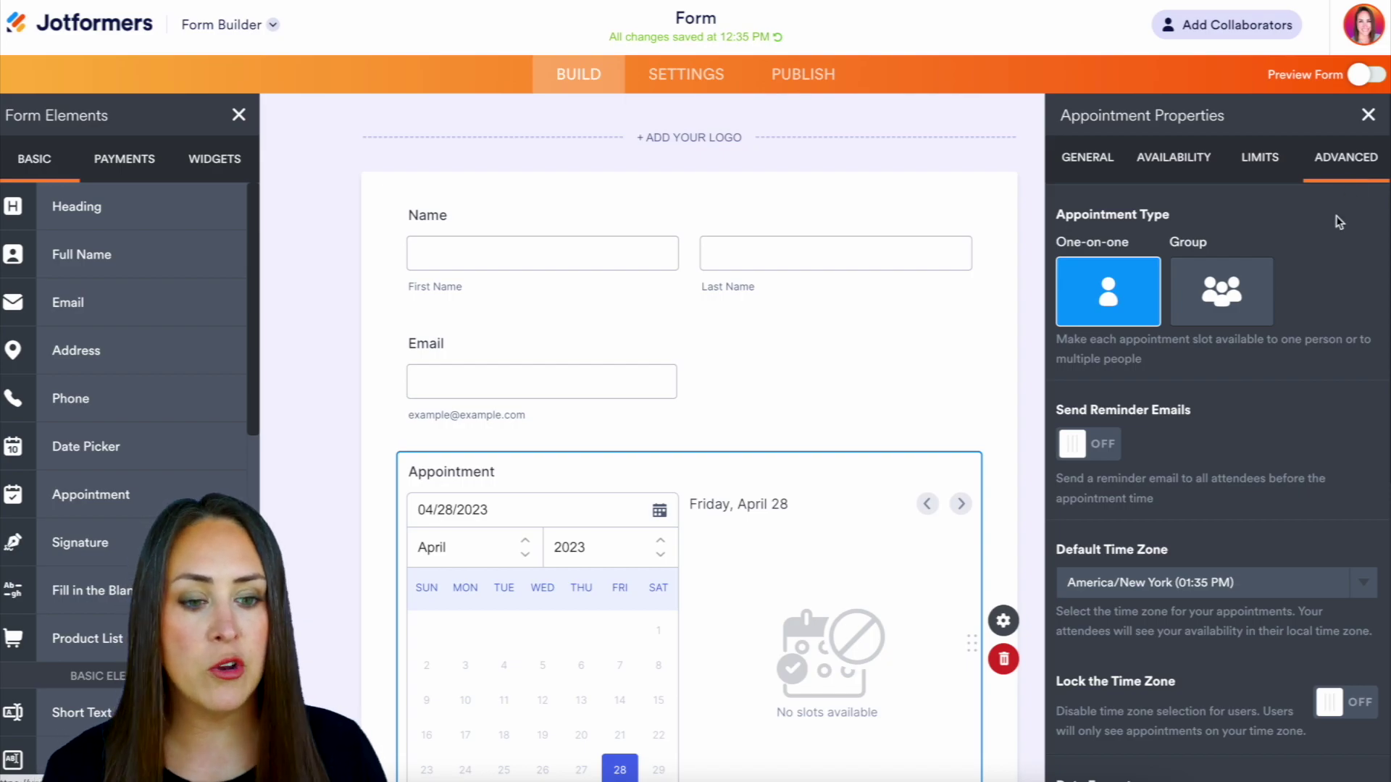
pyautogui.click(1075, 445)
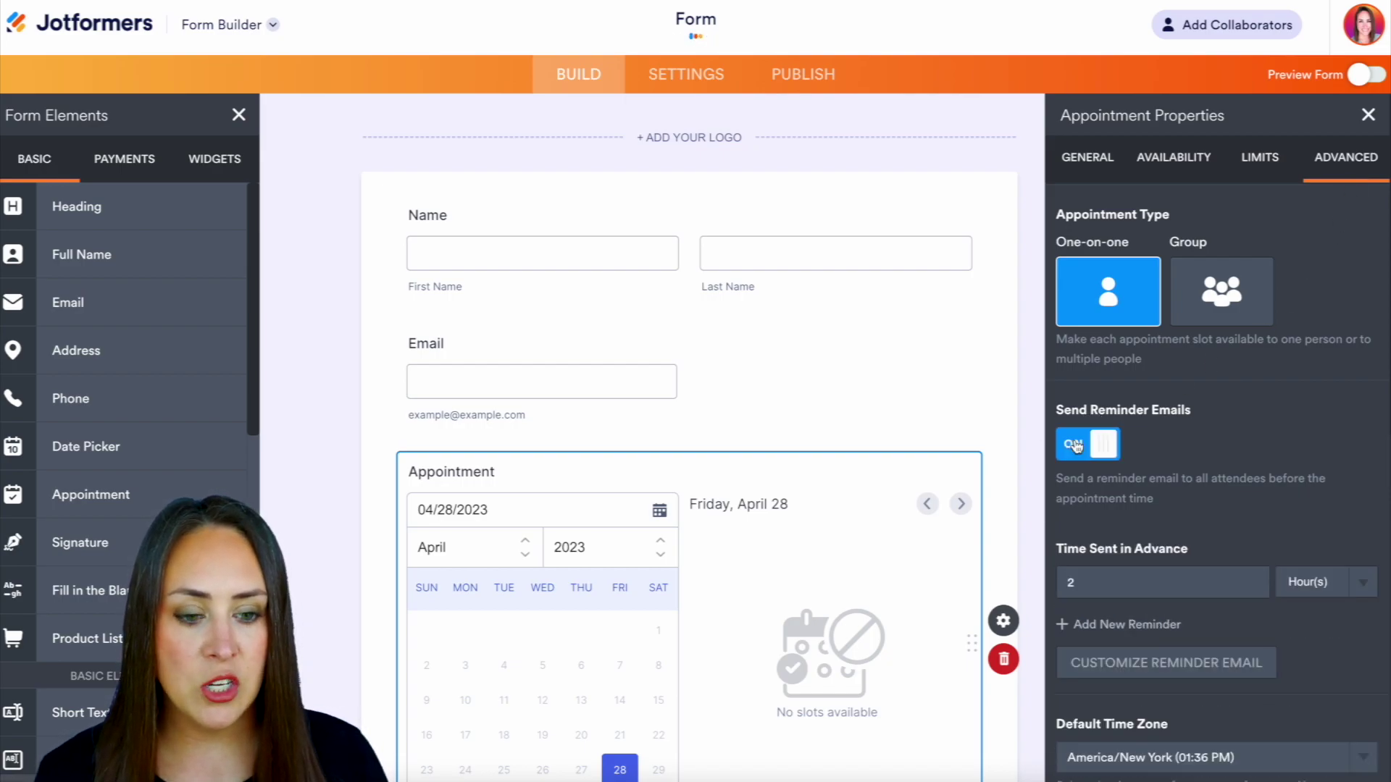
pyautogui.scroll(-5, 1286, 441)
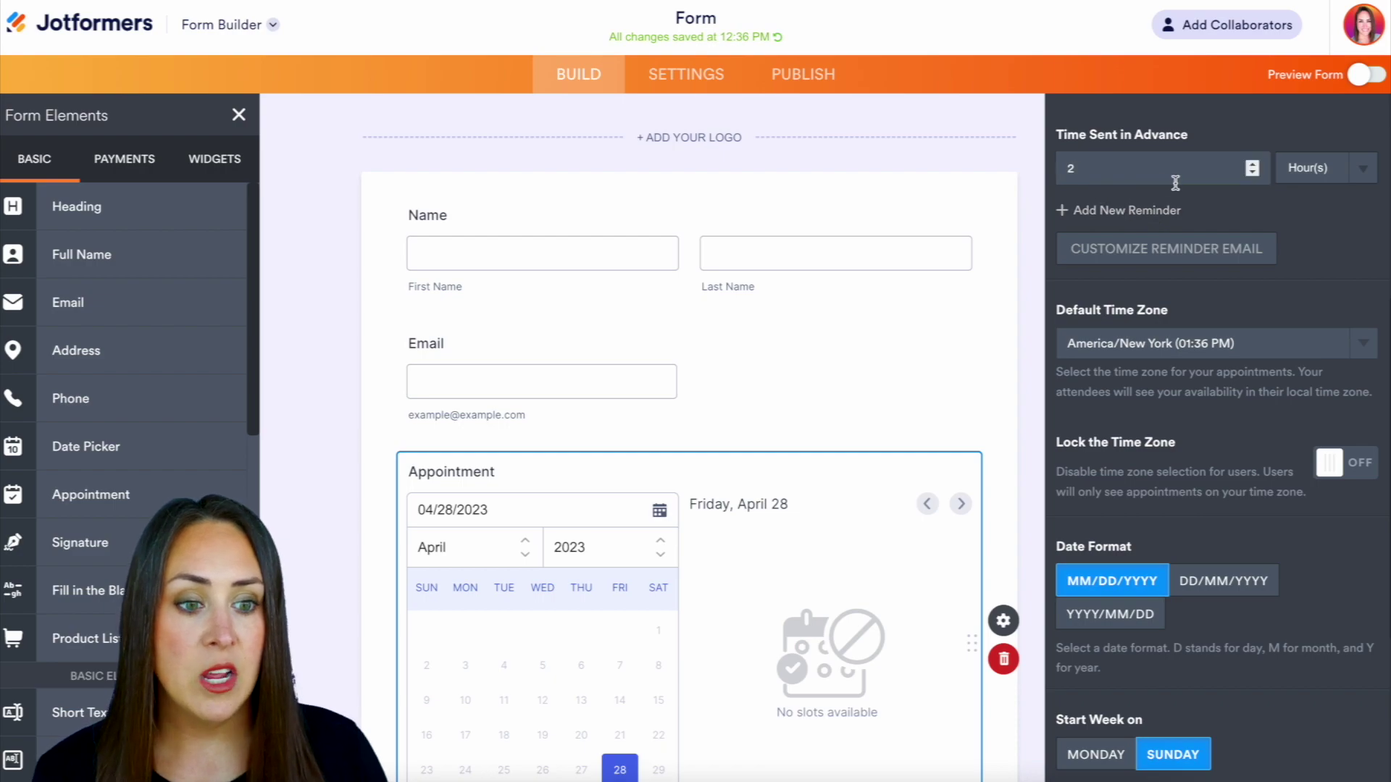
pyautogui.doubleClick(1110, 171)
pyautogui.write('1')
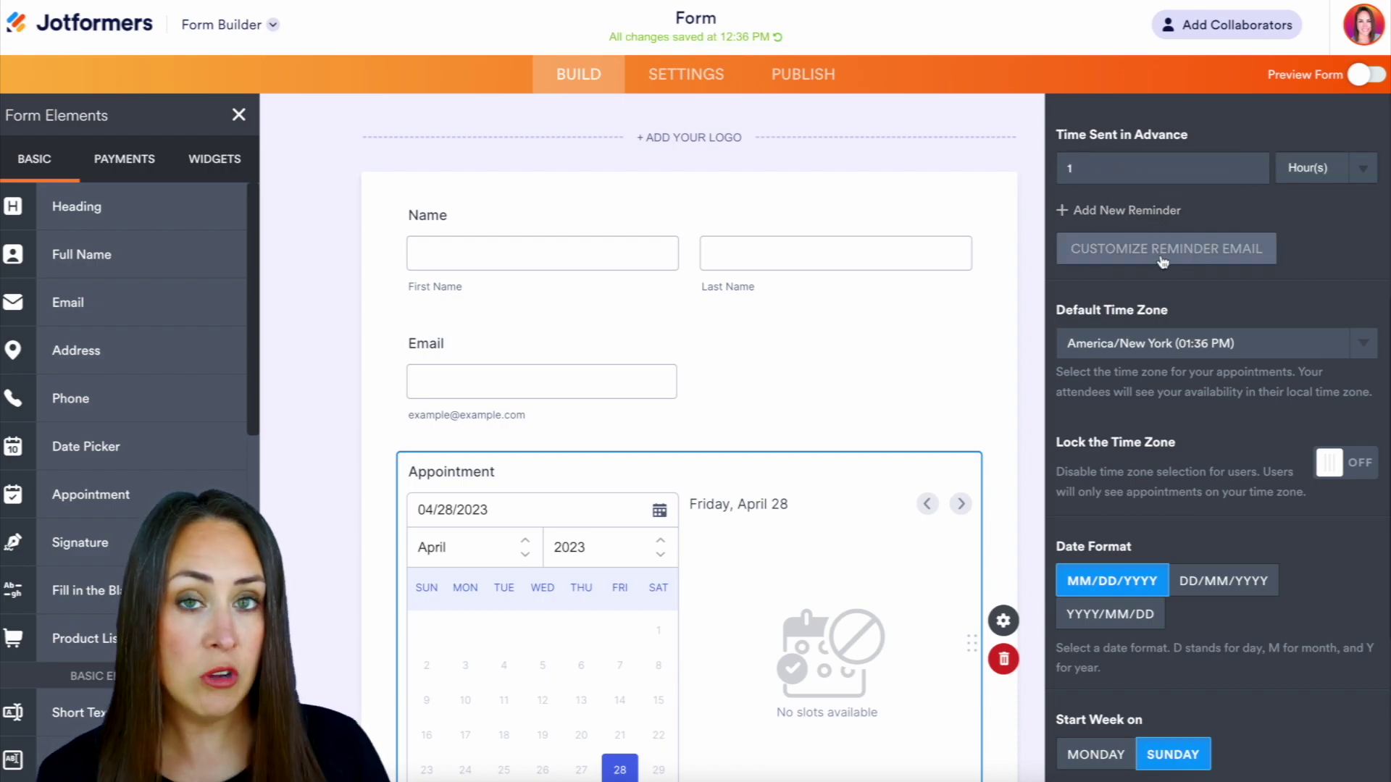
# Add then remove extra reminders, keeping only the 1-hour reminder.
pyautogui.click(1116, 211)
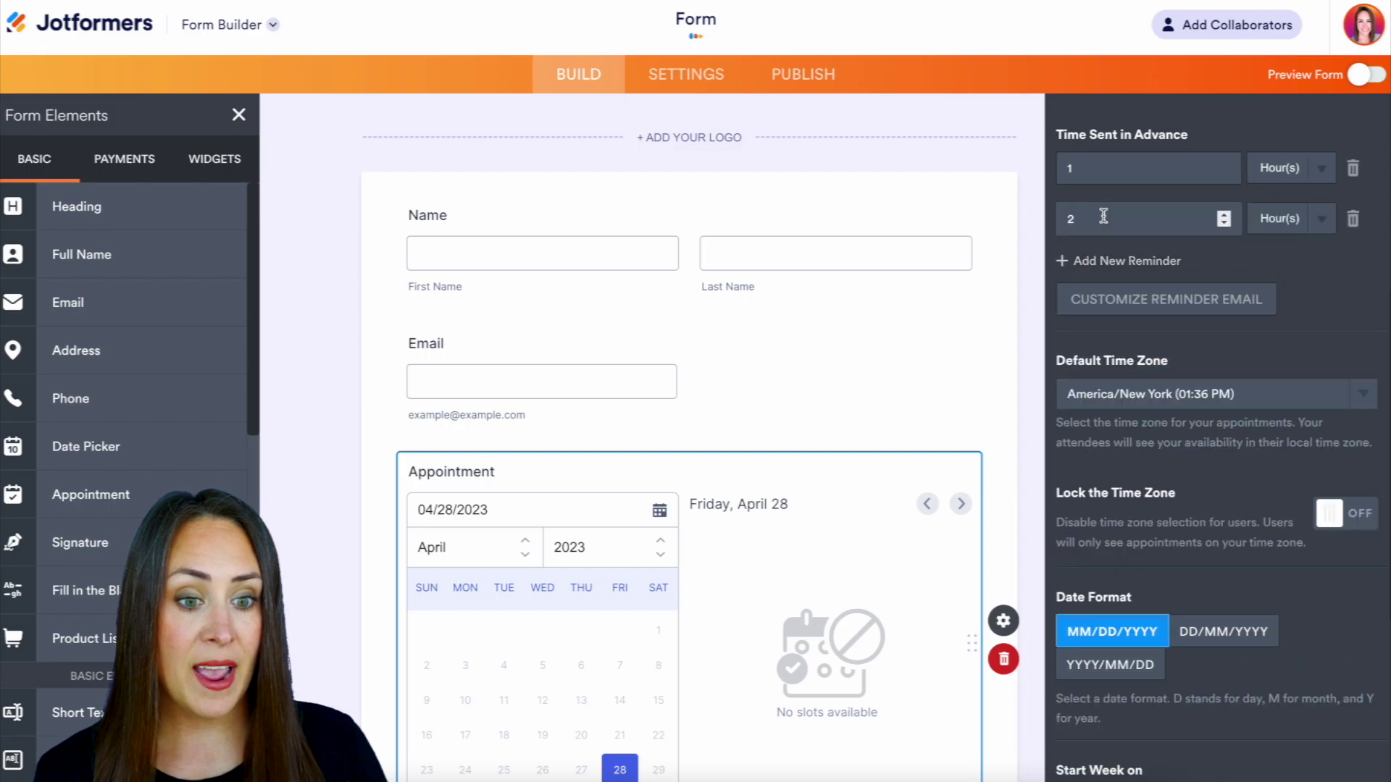
pyautogui.click(1117, 262)
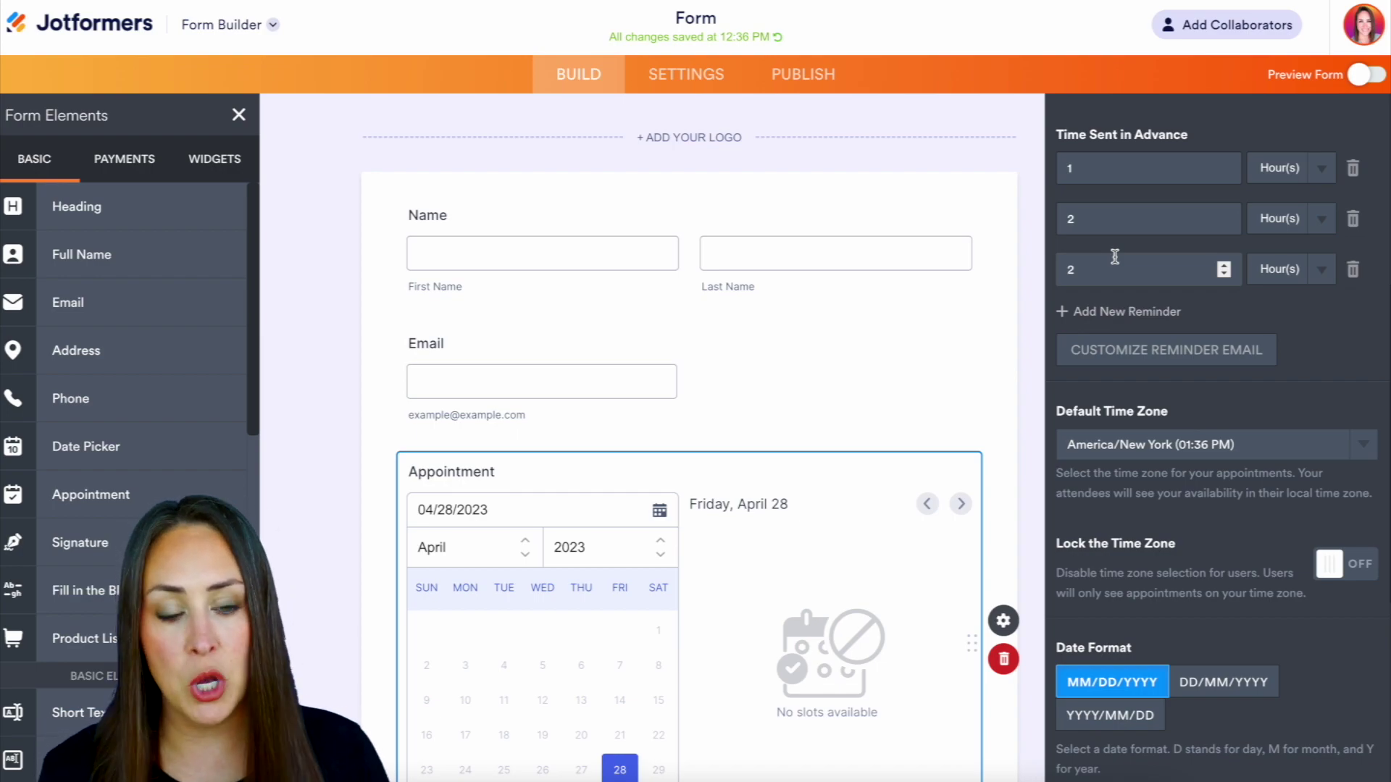
pyautogui.click(1351, 218)
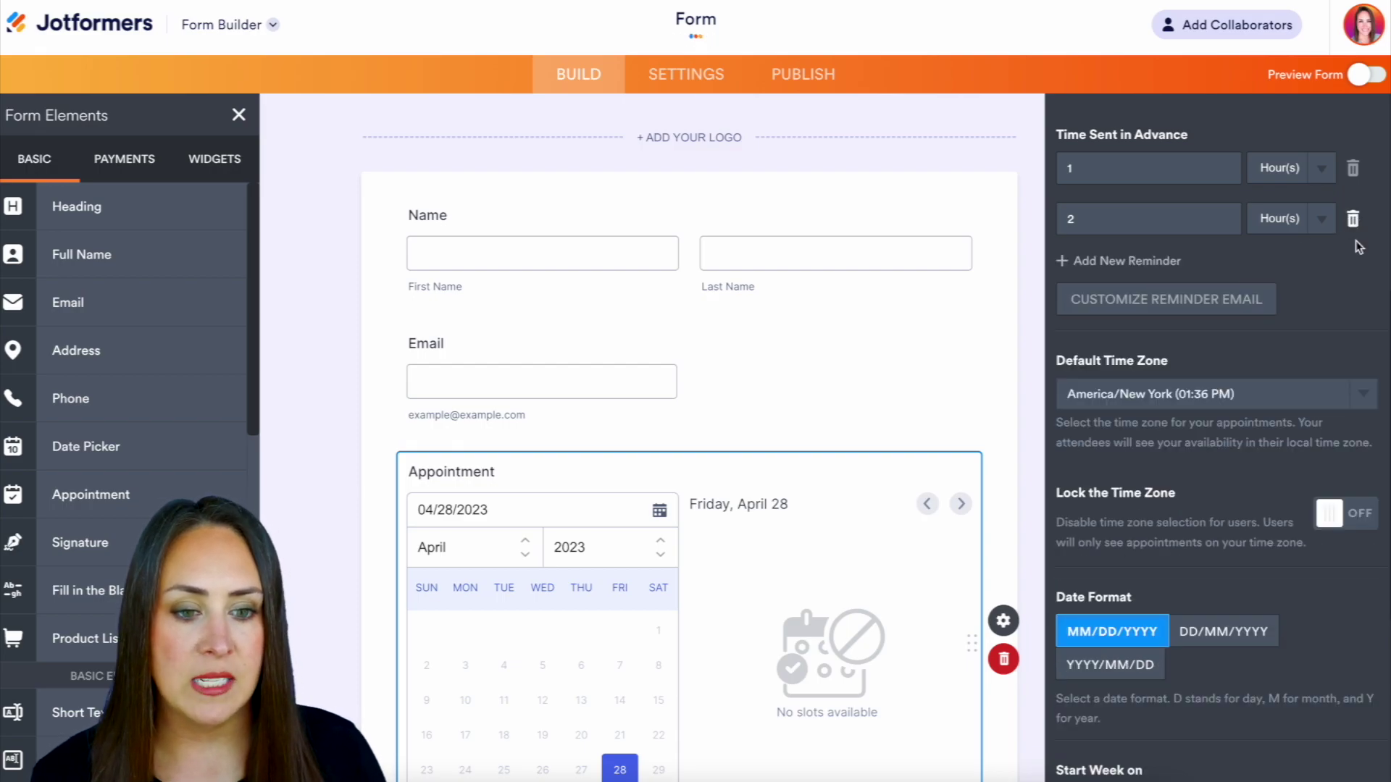
pyautogui.click(1352, 219)
# Review the default reminder email subject and message, then close the editor.
pyautogui.click(1158, 248)
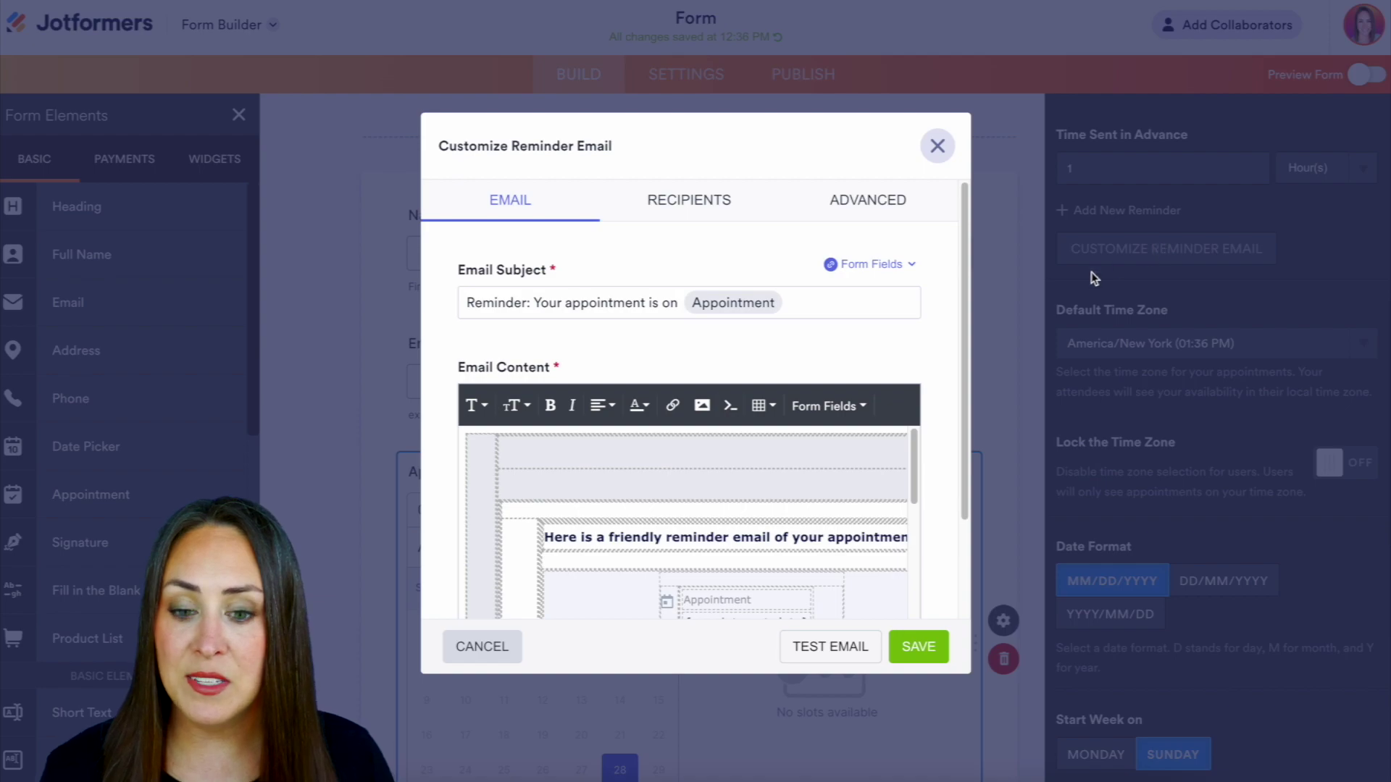
pyautogui.scroll(-2, 868, 478)
pyautogui.scroll(2, 862, 507)
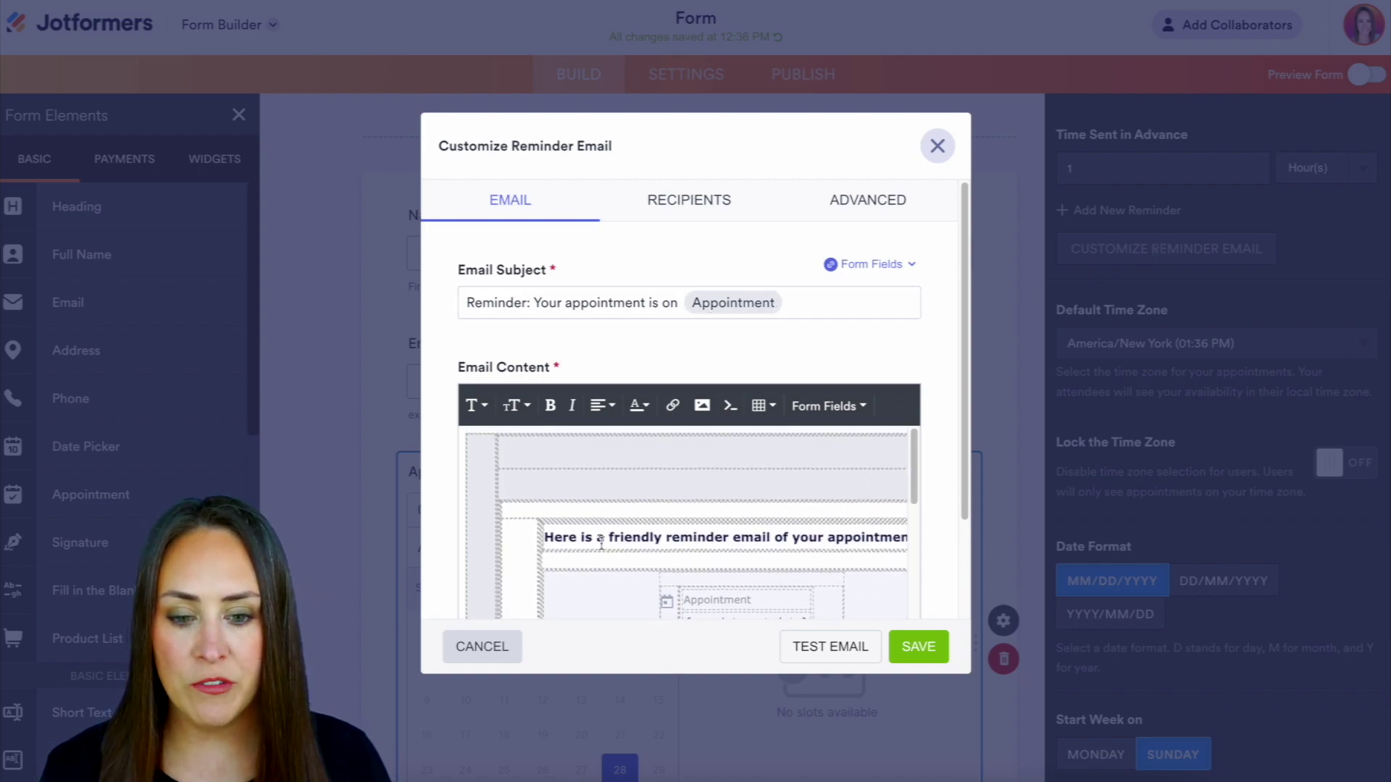
pyautogui.scroll(-3, 854, 540)
pyautogui.scroll(-2, 855, 539)
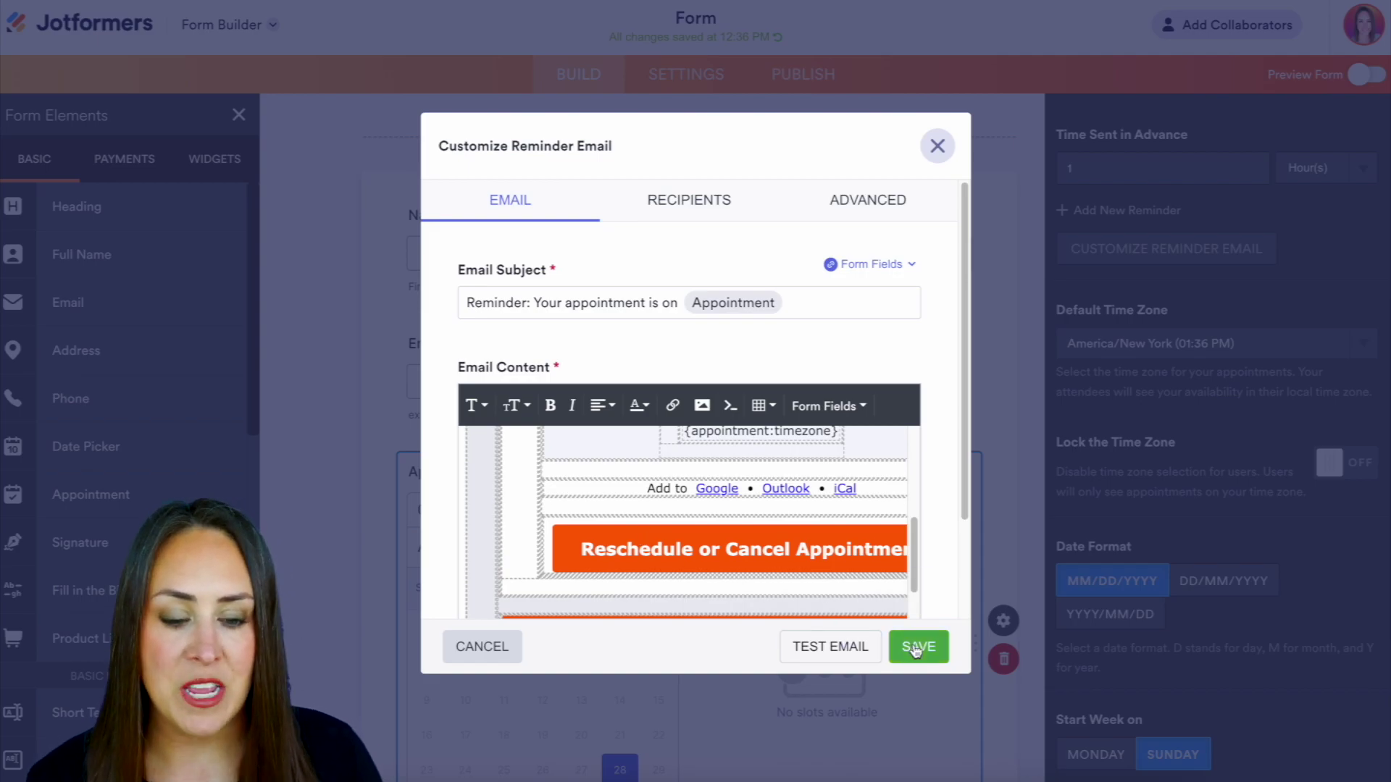
pyautogui.click(941, 148)
pyautogui.scroll(-4, 1199, 446)
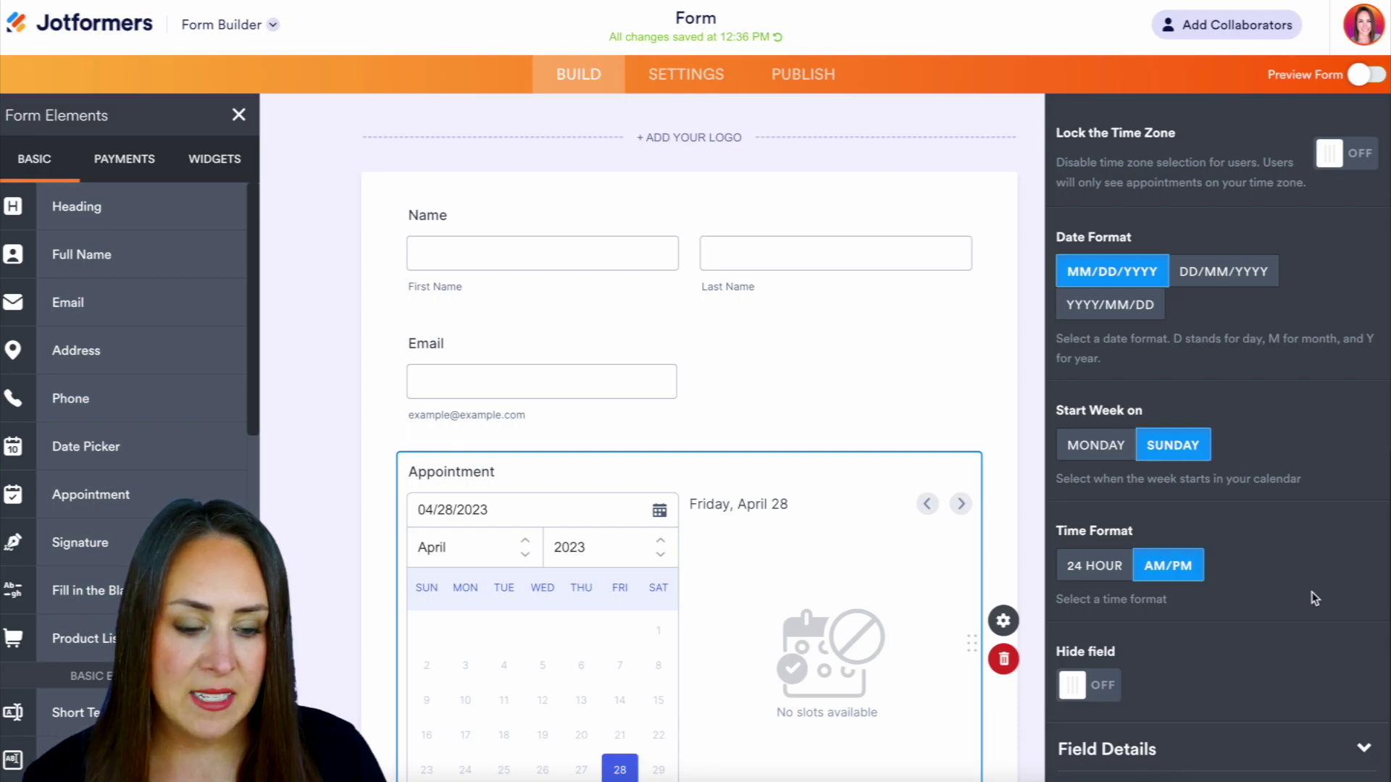
# Pick America/Chicago in Default Time Zone, replacing America/New York.
pyautogui.scroll(2, 1312, 595)
pyautogui.scroll(5, 1315, 598)
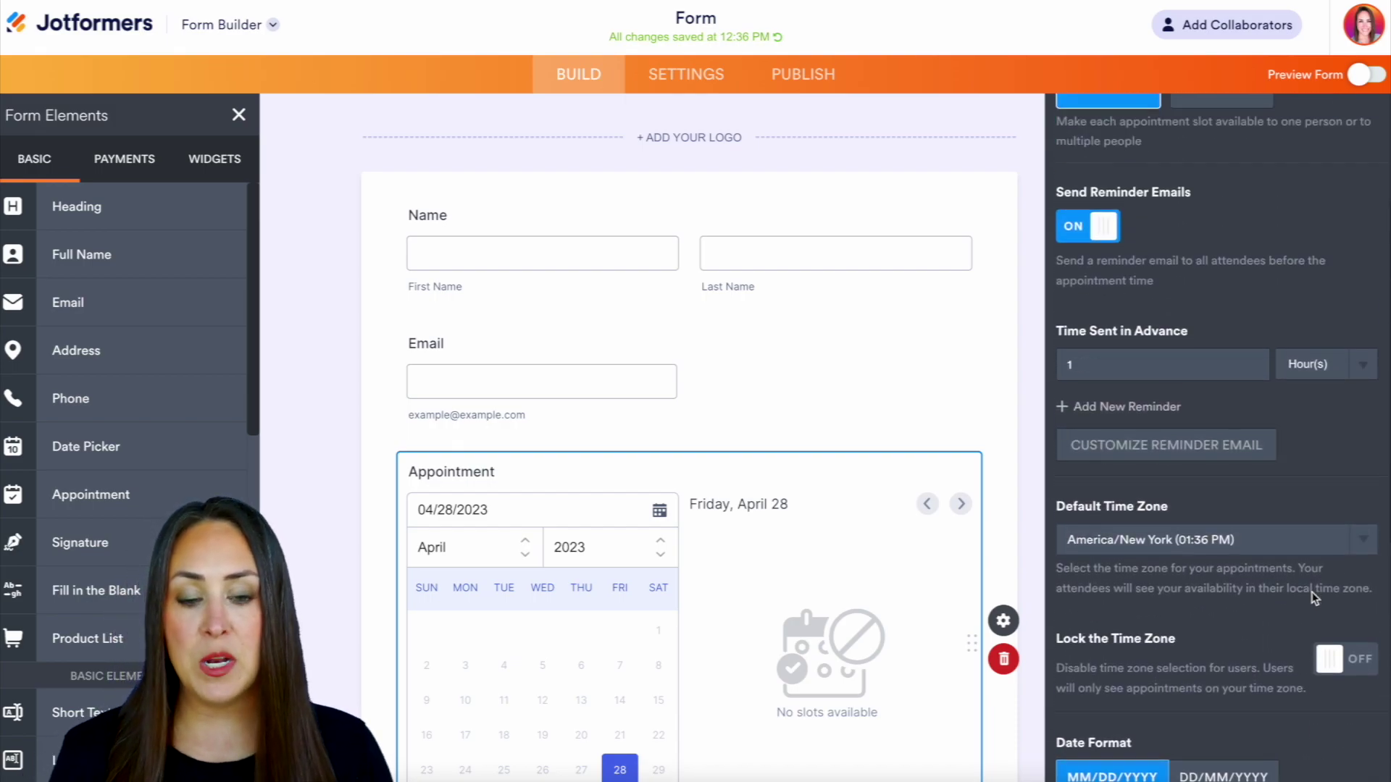
pyautogui.scroll(-5, 1304, 550)
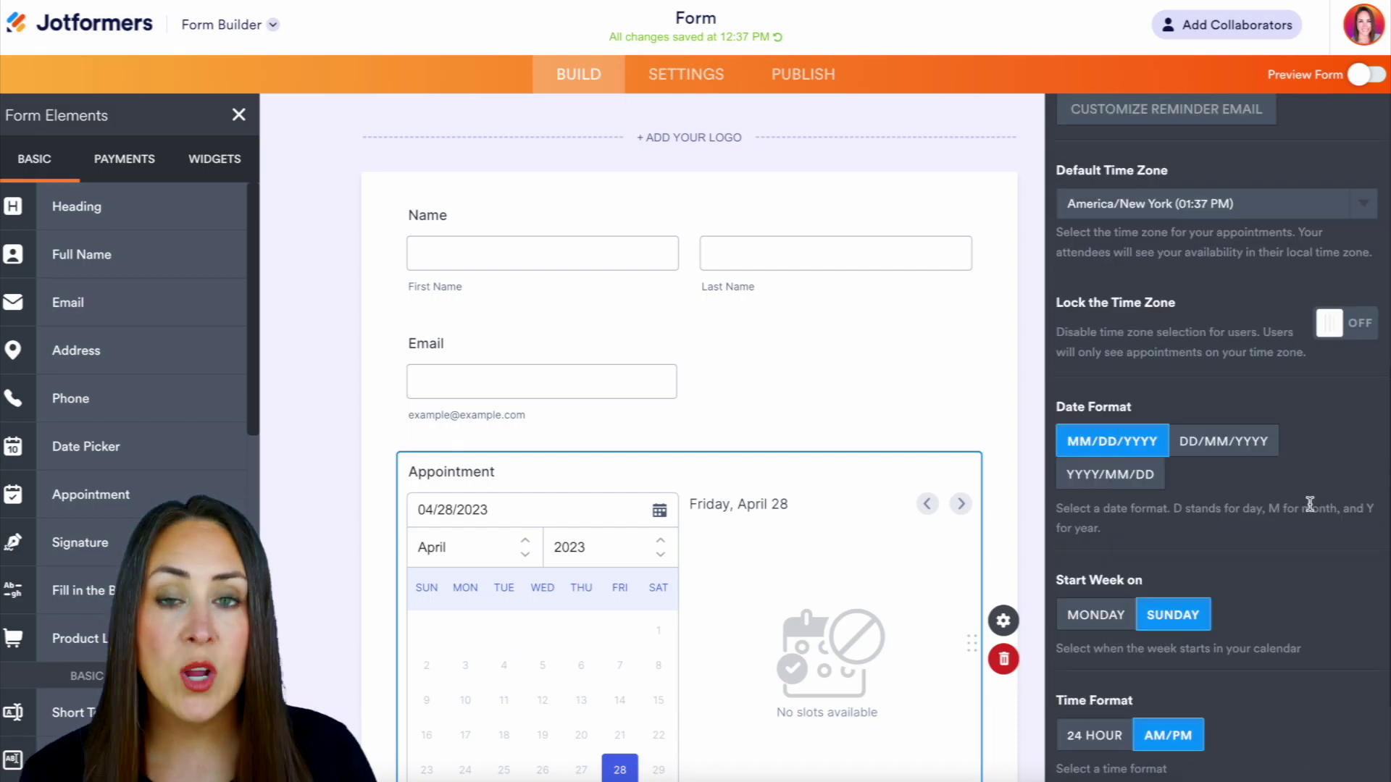
pyautogui.click(1305, 208)
pyautogui.scroll(2, 1127, 421)
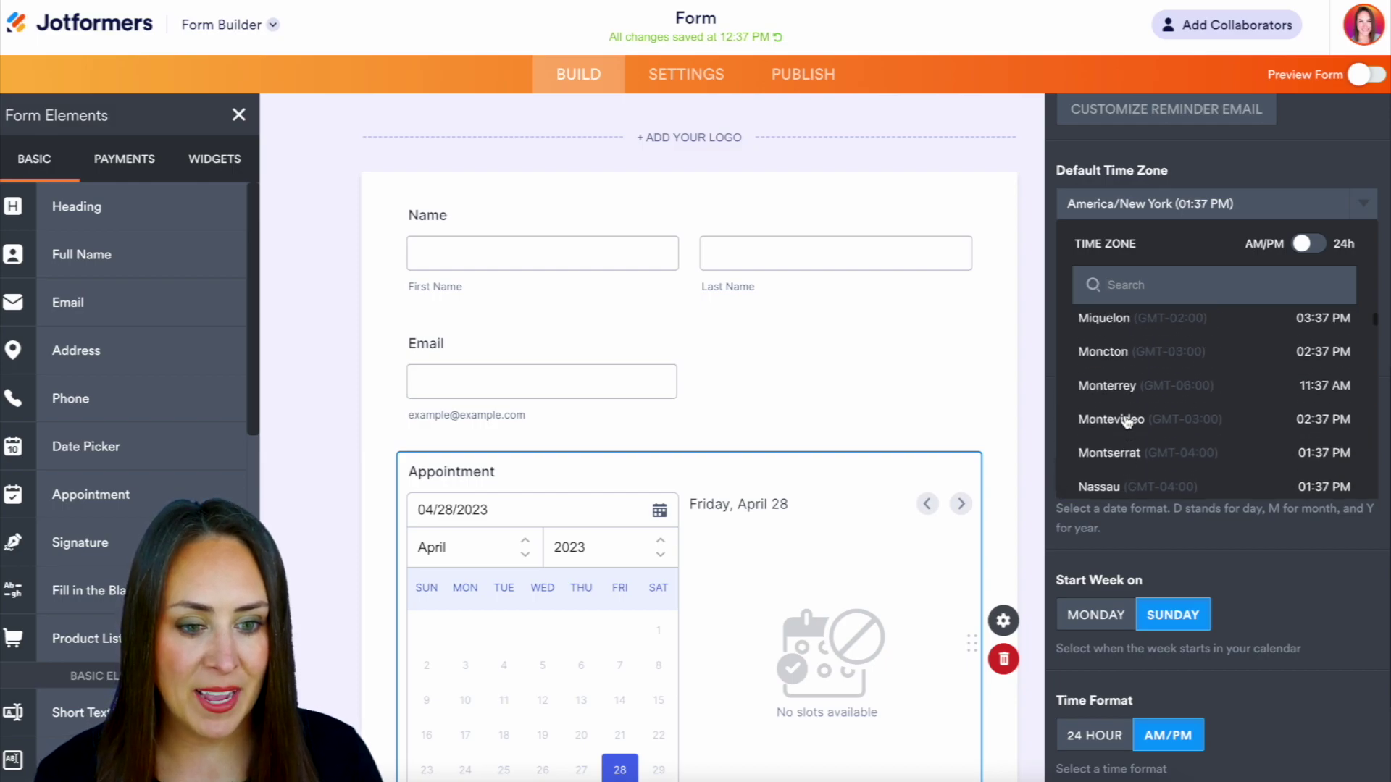
pyautogui.scroll(2, 1127, 420)
pyautogui.scroll(15, 1127, 422)
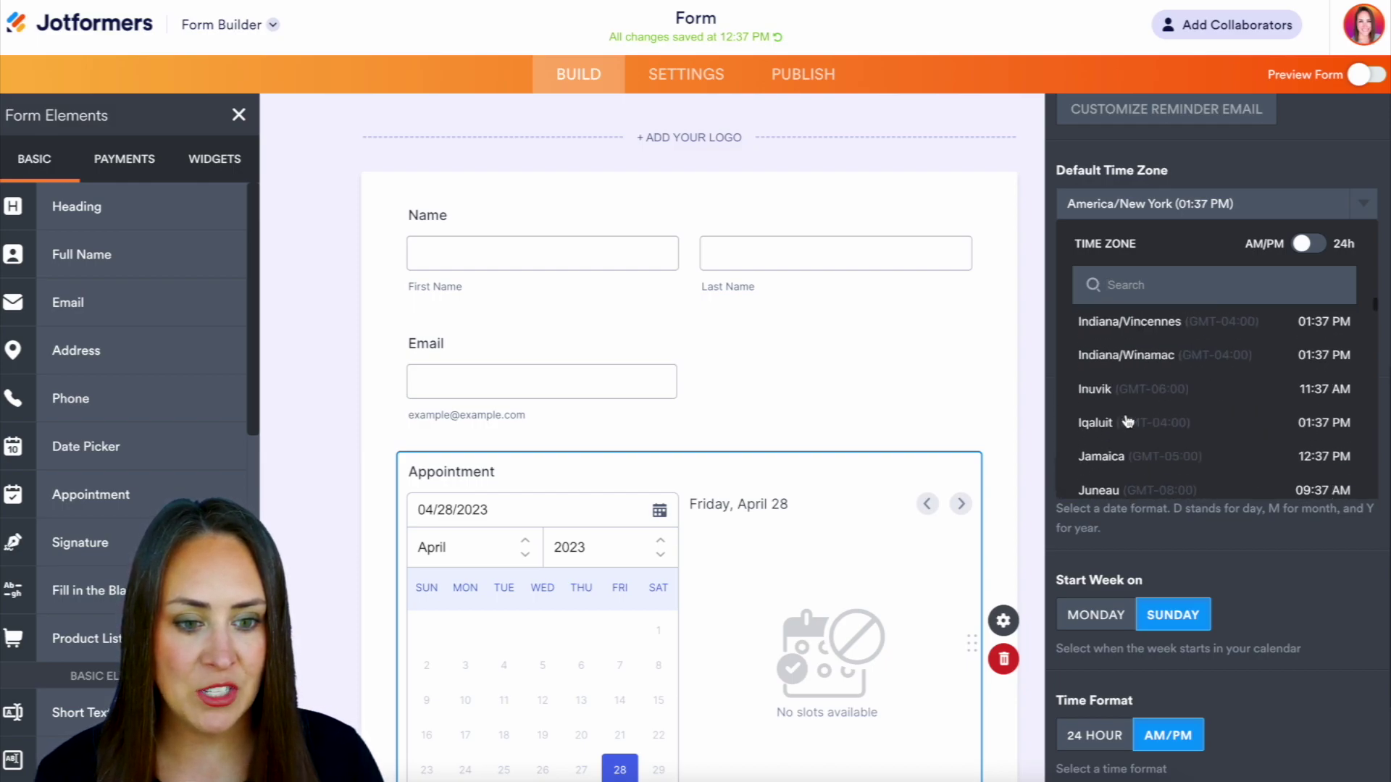
pyautogui.scroll(5, 1127, 420)
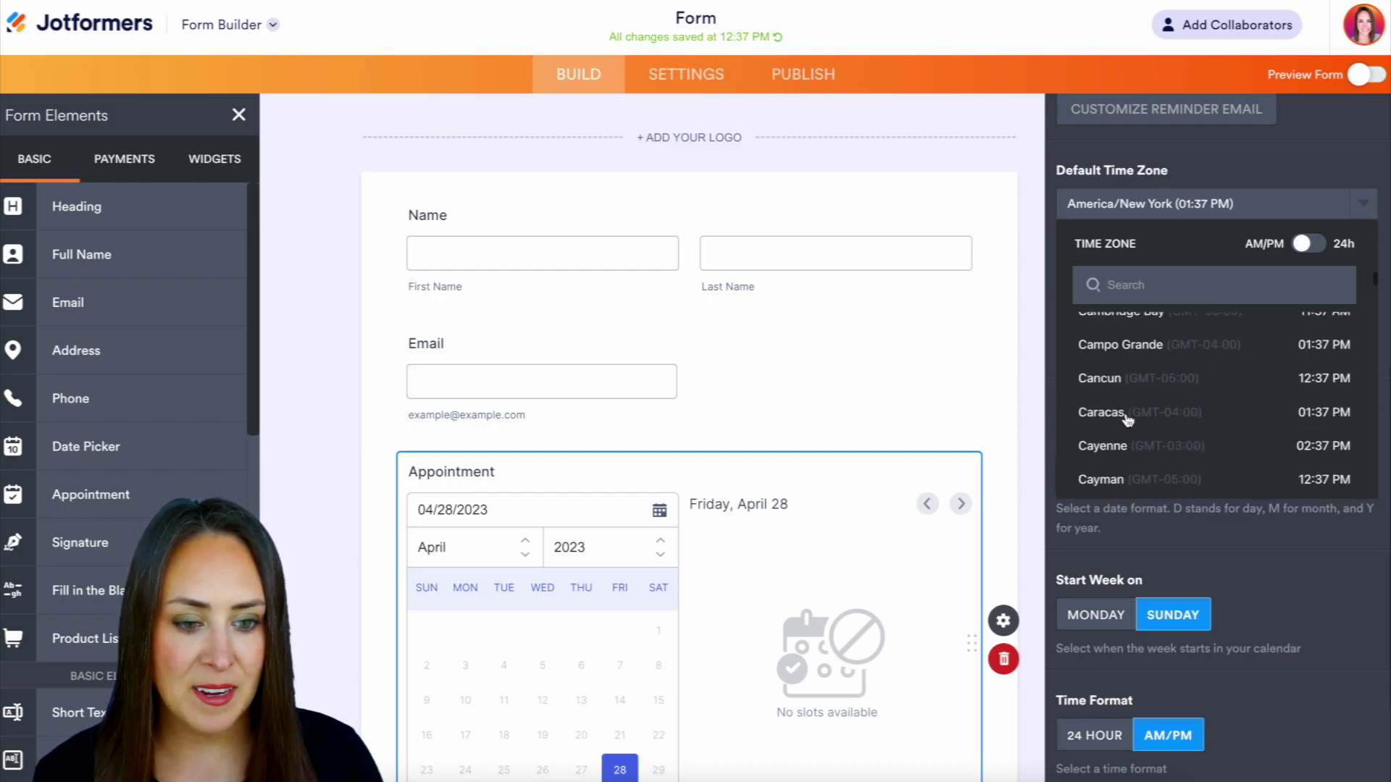
pyautogui.scroll(-2, 1127, 422)
pyautogui.click(1126, 423)
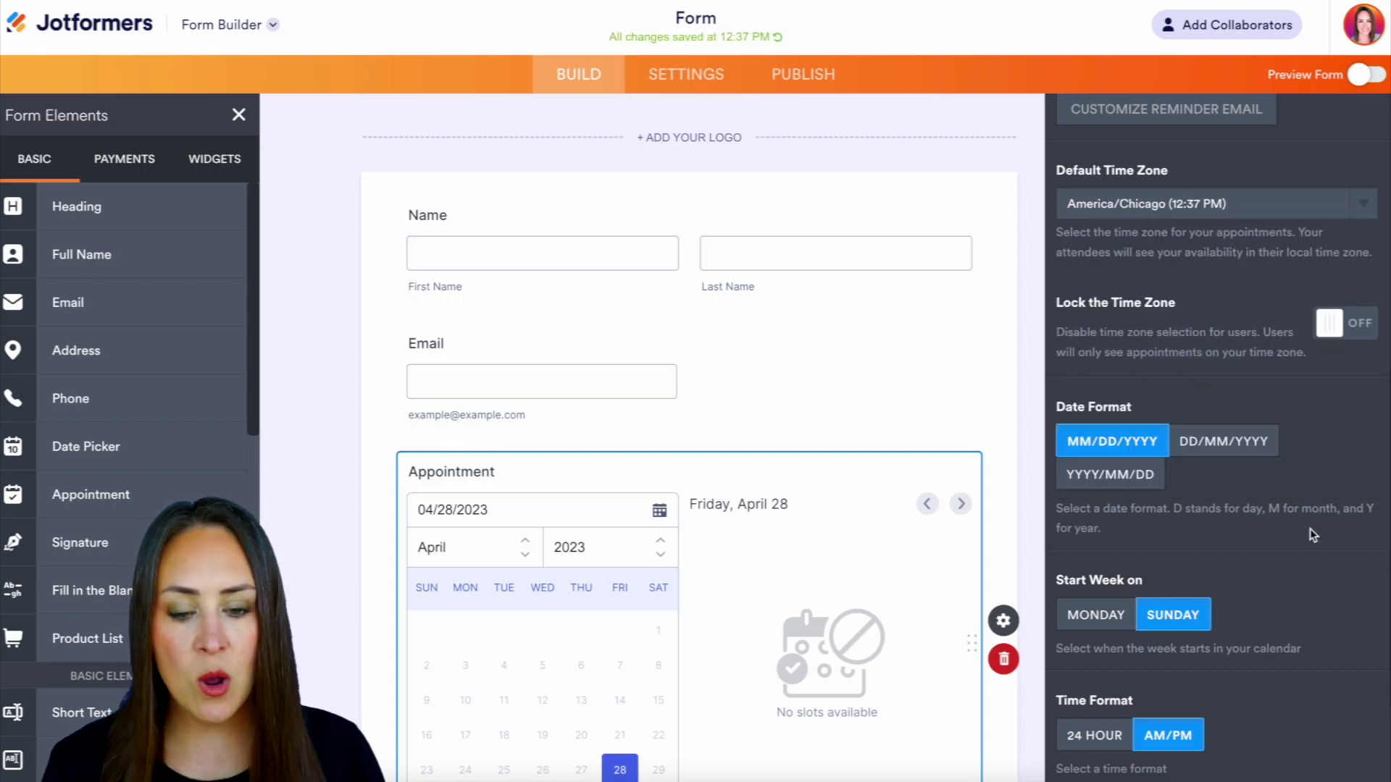